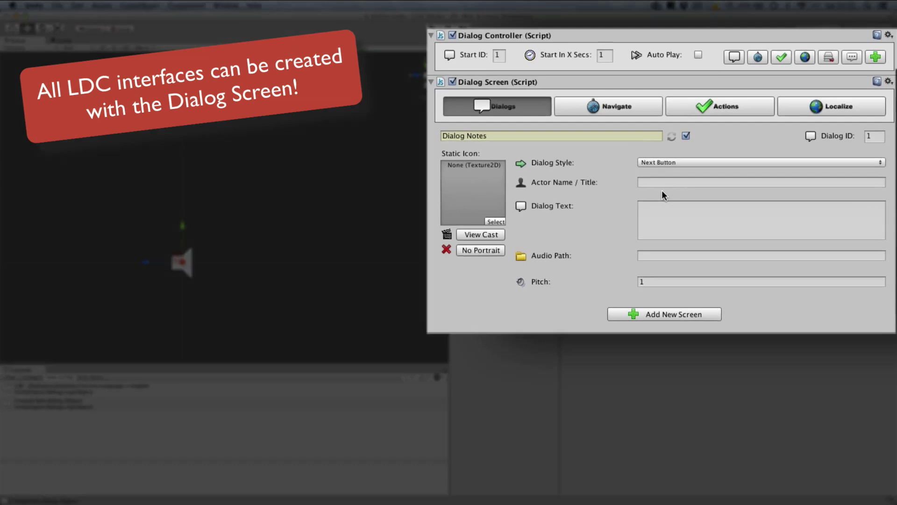
- Cast Ninja Guy on the first dialog screen with the line 'This is a test!'
click(645, 184)
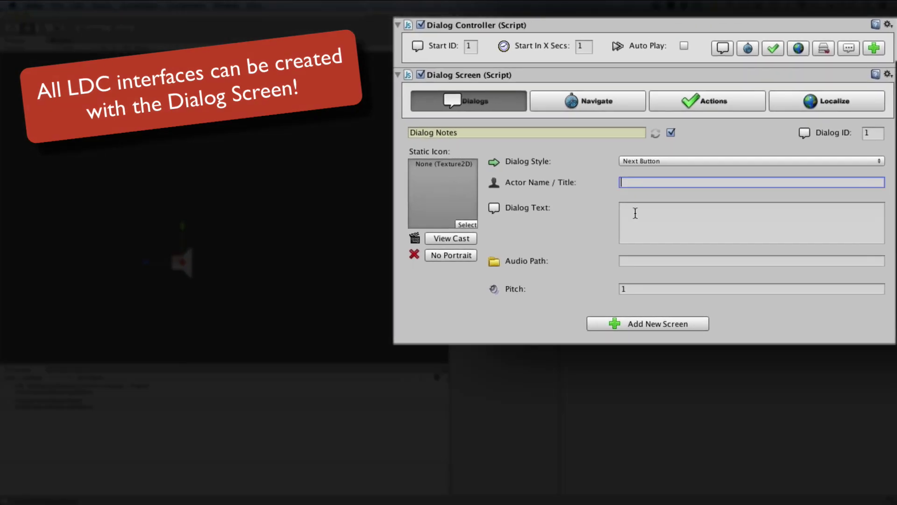
click(456, 239)
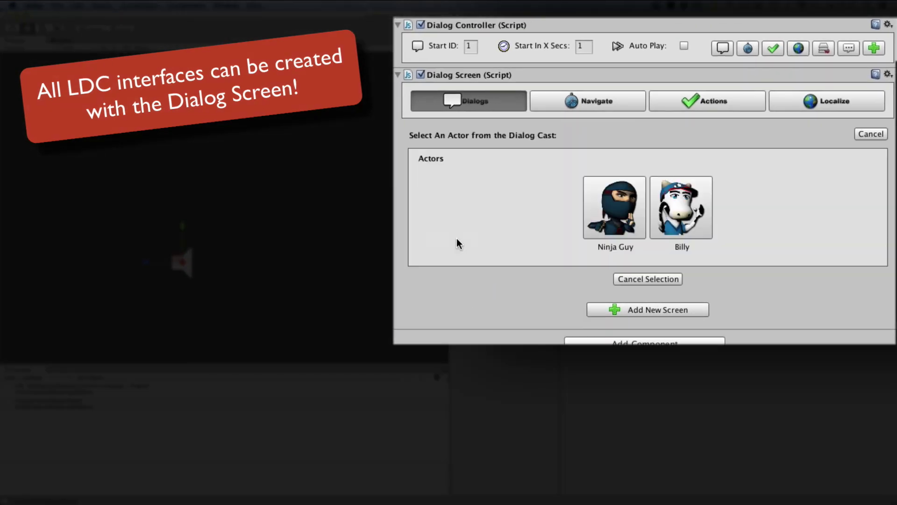
click(627, 209)
click(629, 209)
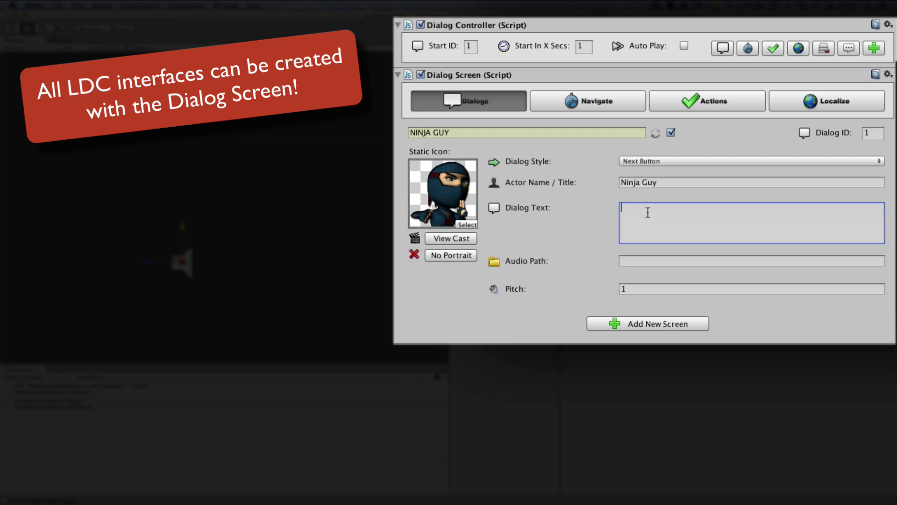
text(This is a test!)
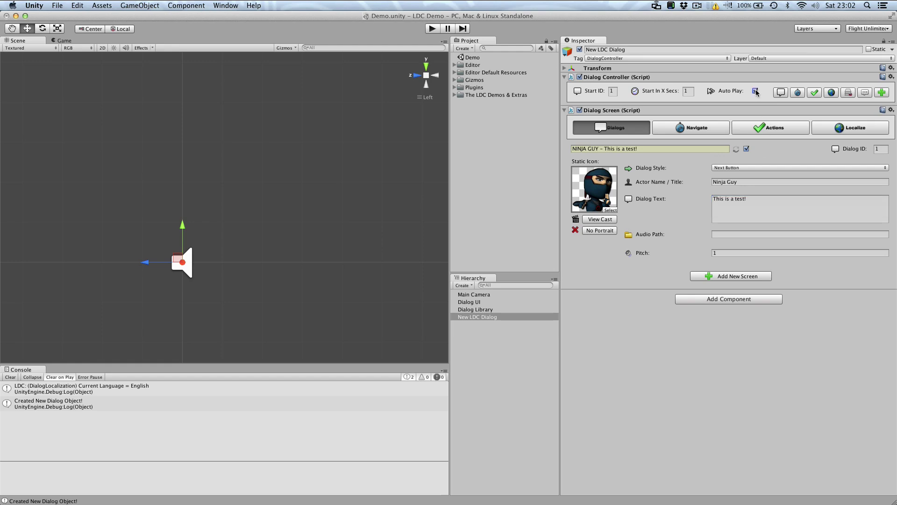
- Play the scene, advance past Ninja Guy's 'This is a test!' line, then stop playing
click(432, 28)
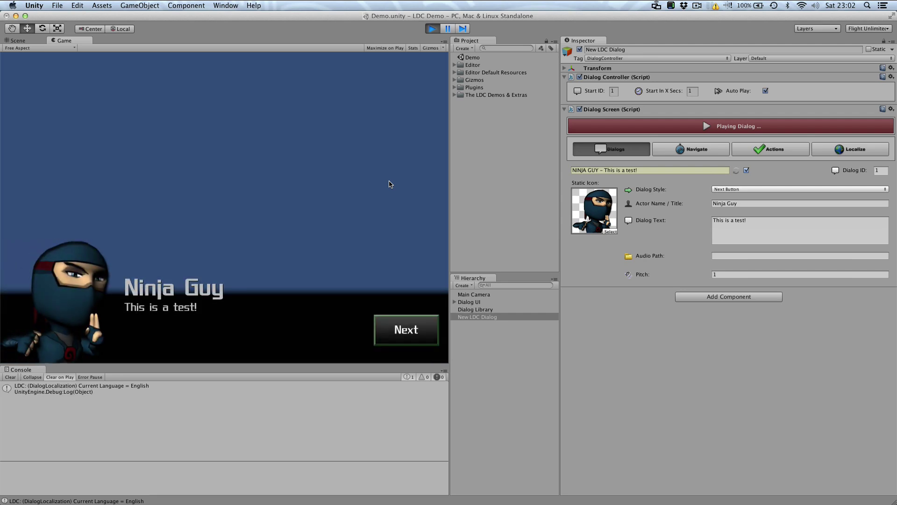
click(423, 323)
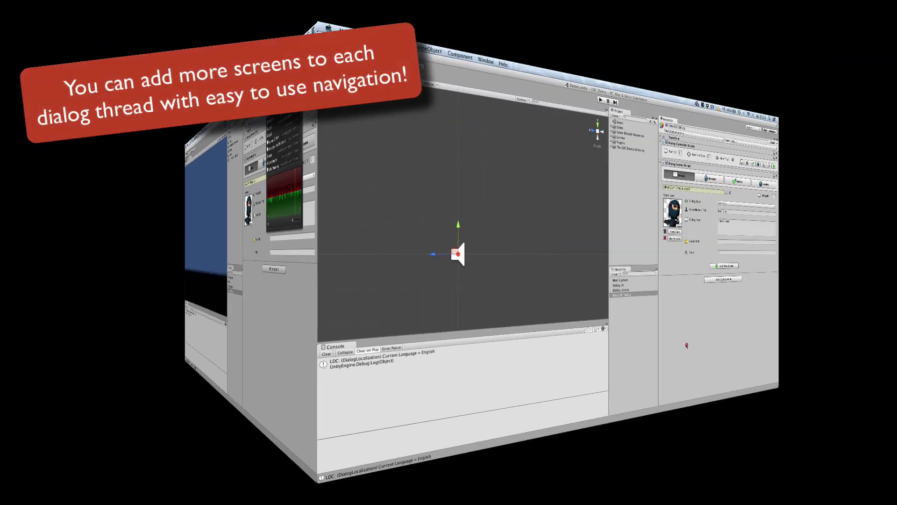
click(629, 400)
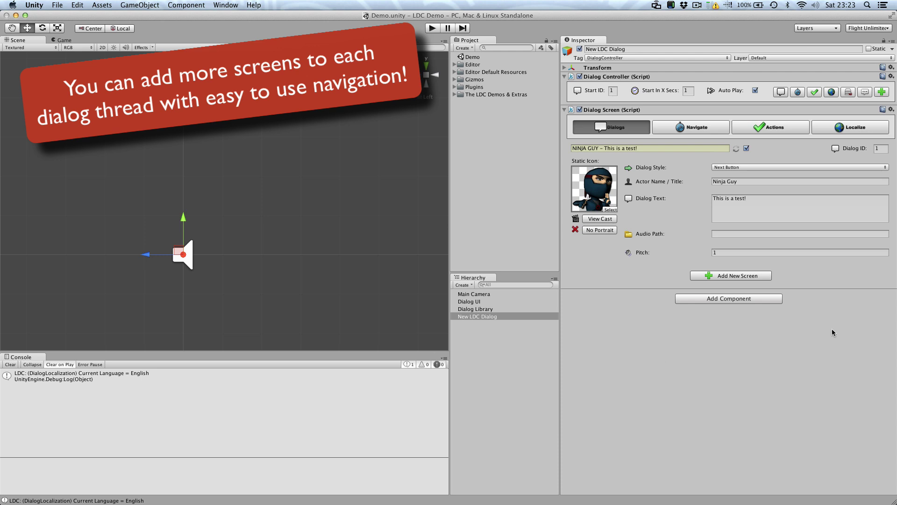
- Add dialog screen 2 with Billy as actor and the text 'This is the second screen!'
click(762, 276)
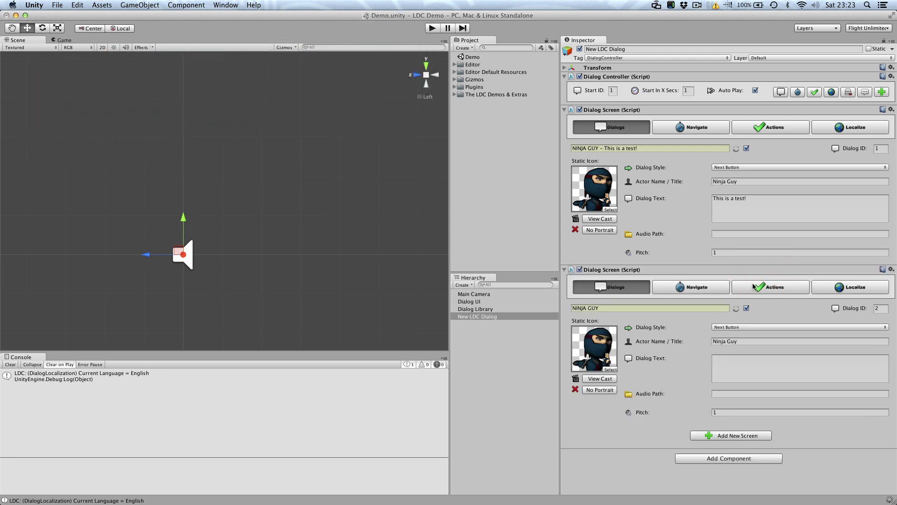
click(603, 378)
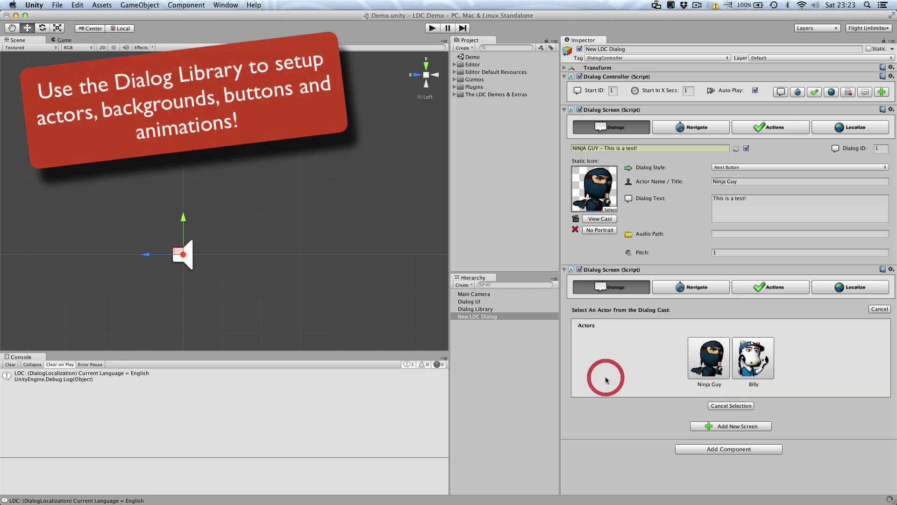
click(748, 362)
text(This is the second screen!)
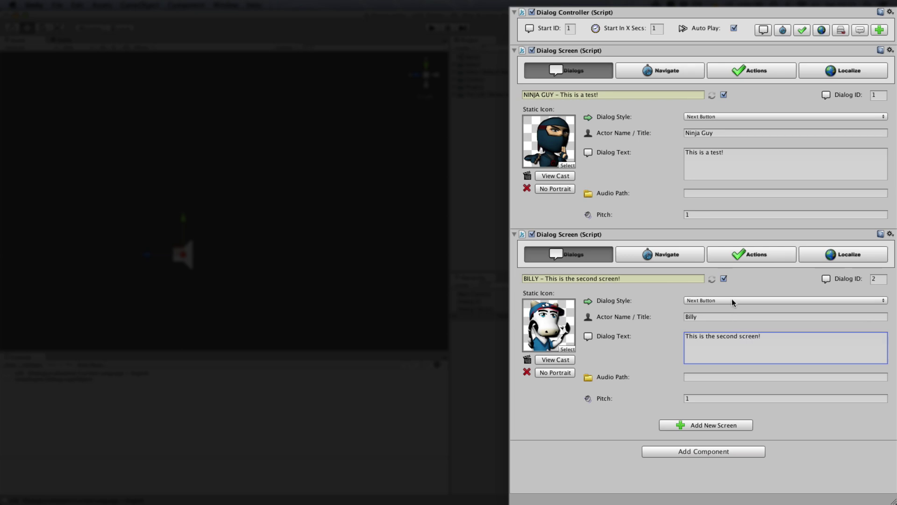
- Set the first screen's Next Screen to 2 in its Navigate settings
click(680, 74)
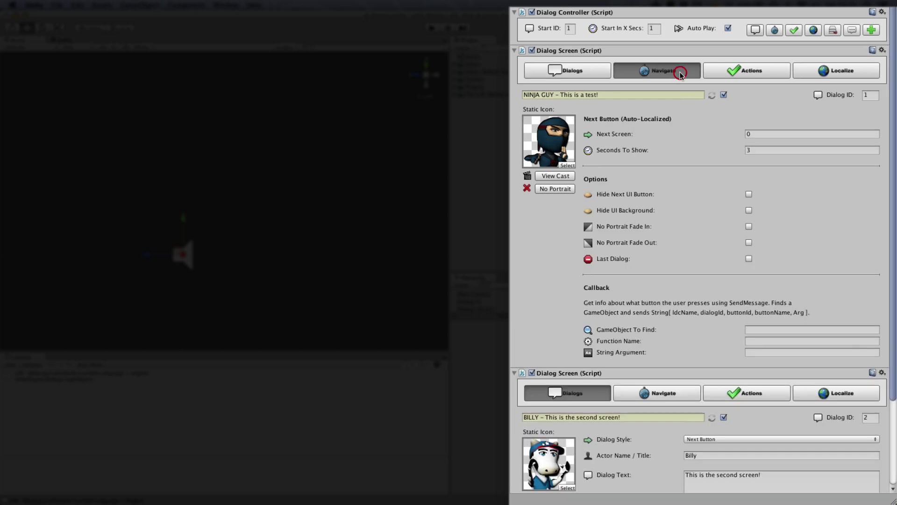
click(746, 134)
text(2)
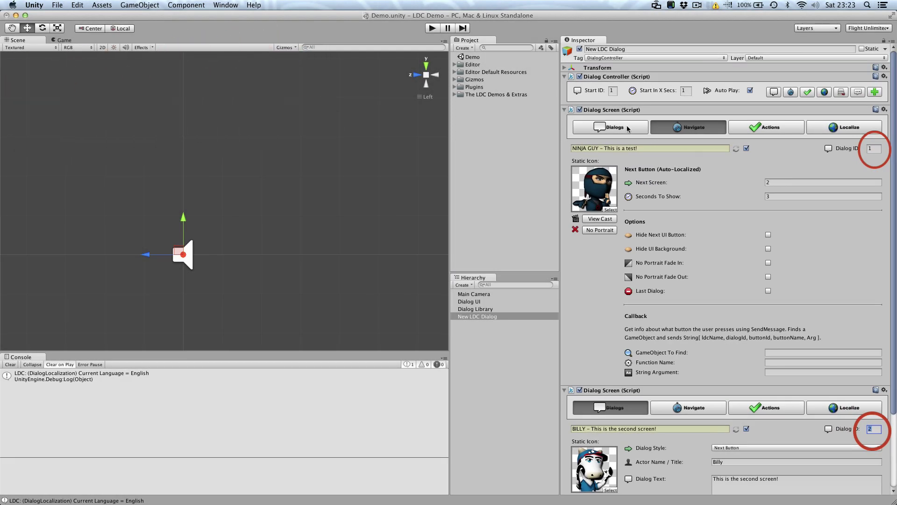
click(624, 127)
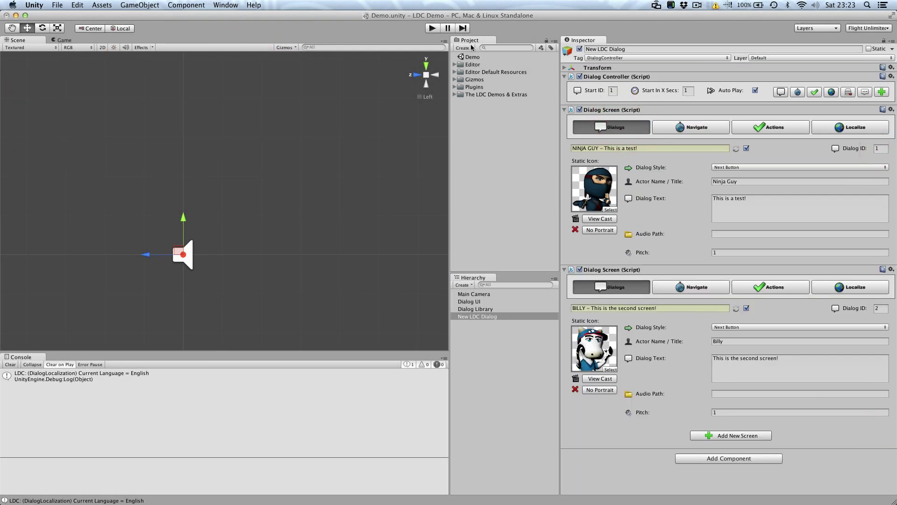
- Play the scene and advance from Ninja Guy's line to Billy's second-screen line
click(433, 29)
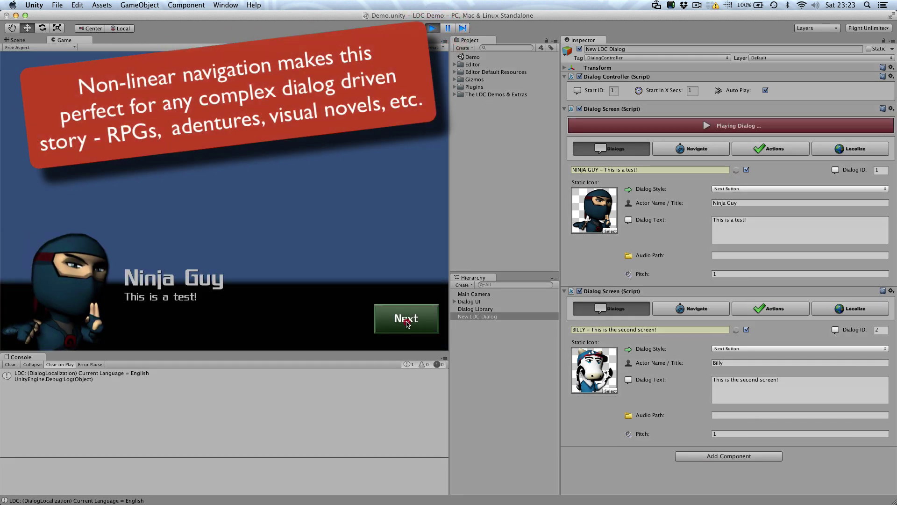
click(407, 321)
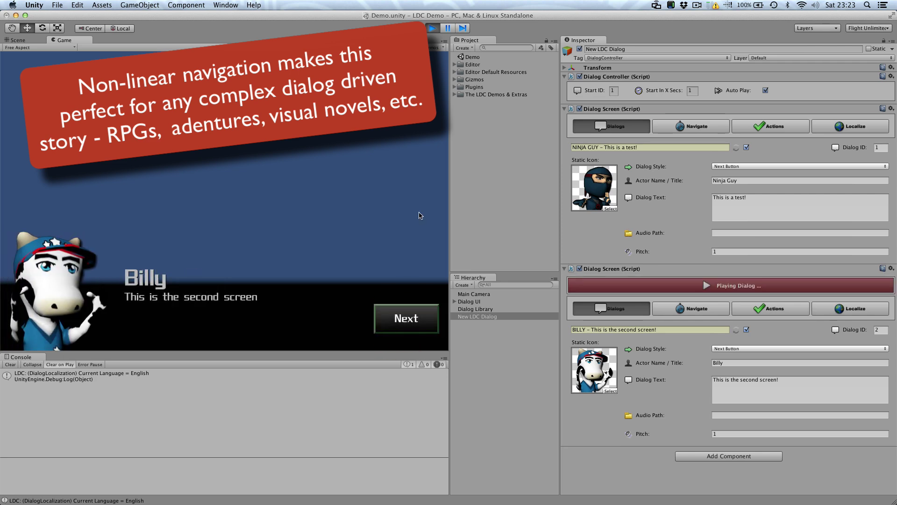
click(418, 318)
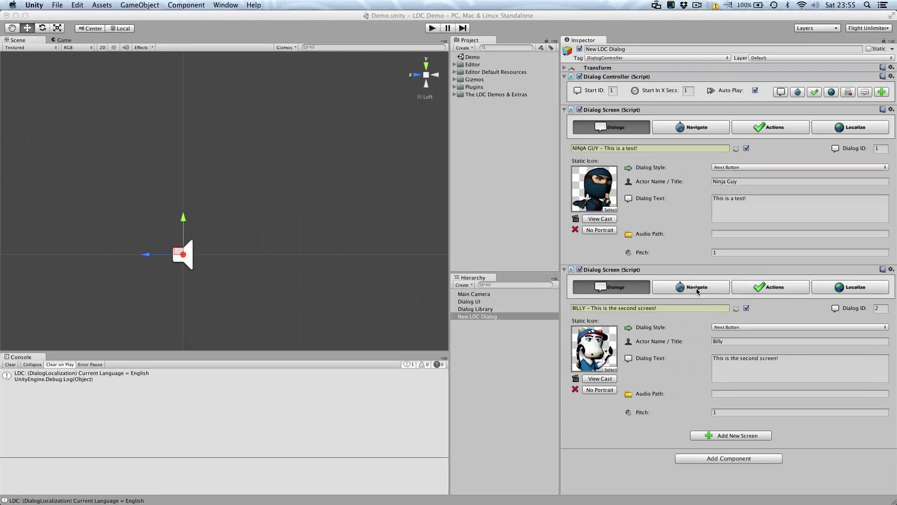
- Tick Last Dialog in the second screen's Navigate settings
click(697, 291)
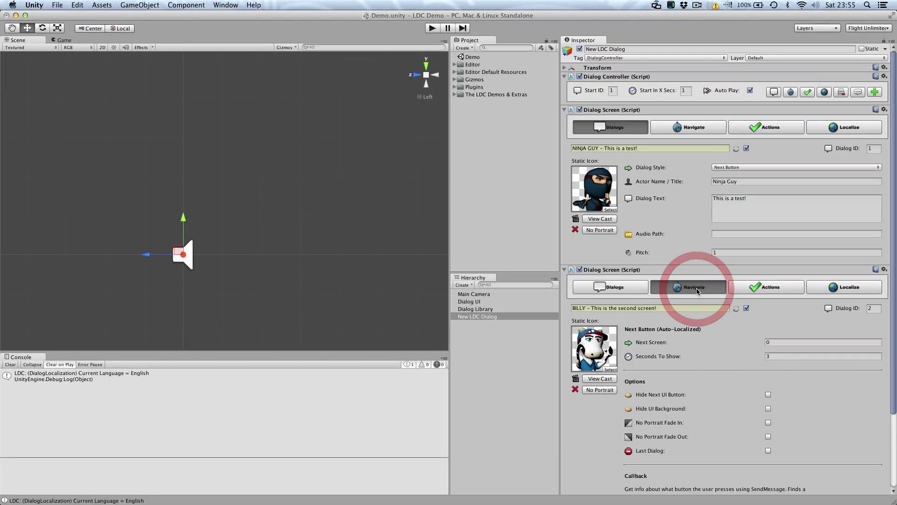
scroll(694, 290, down, 5)
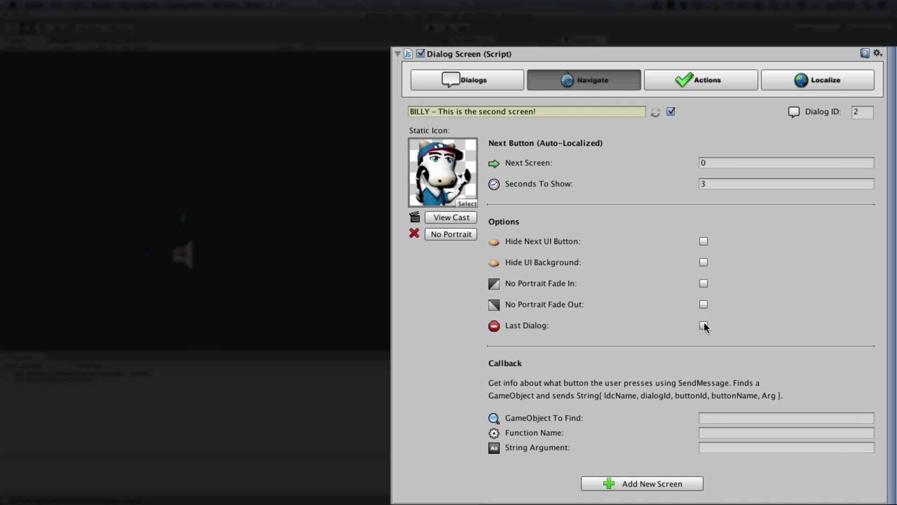
click(703, 325)
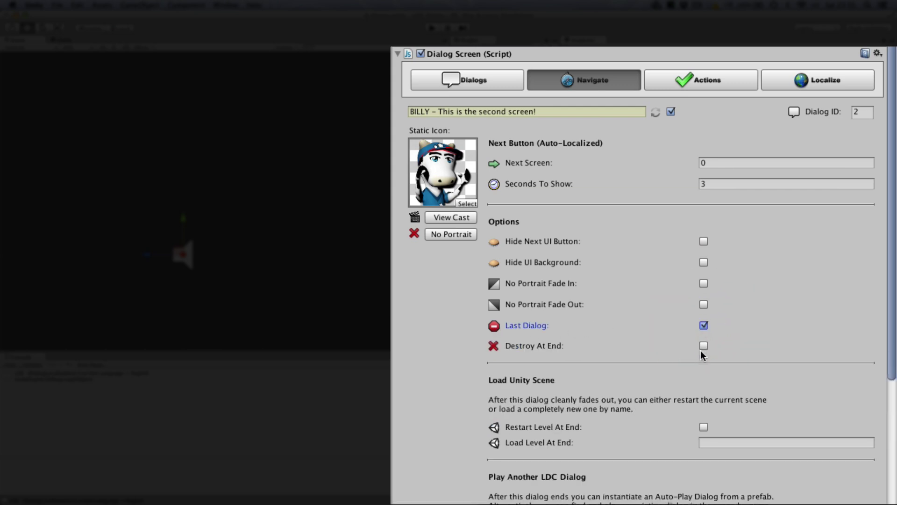
scroll(710, 353, down, 10)
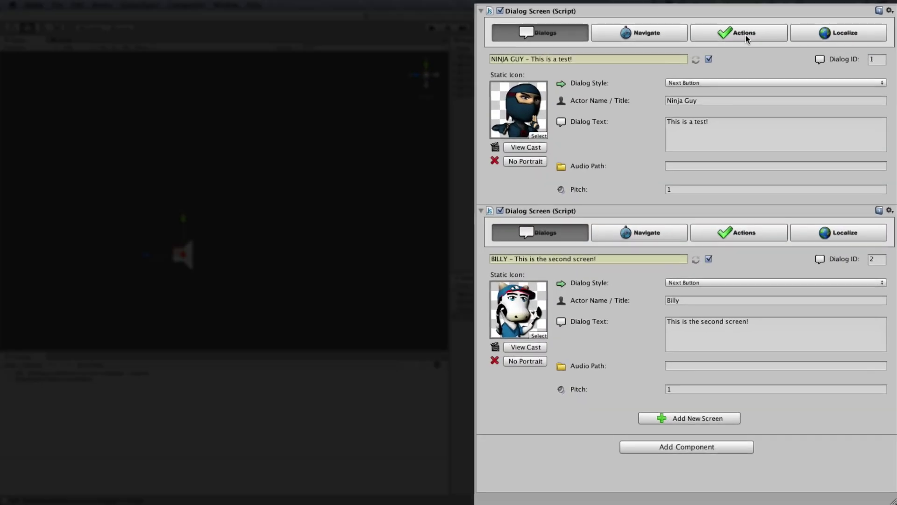
- Browse the first screen's GameObject actions for start and end
click(758, 58)
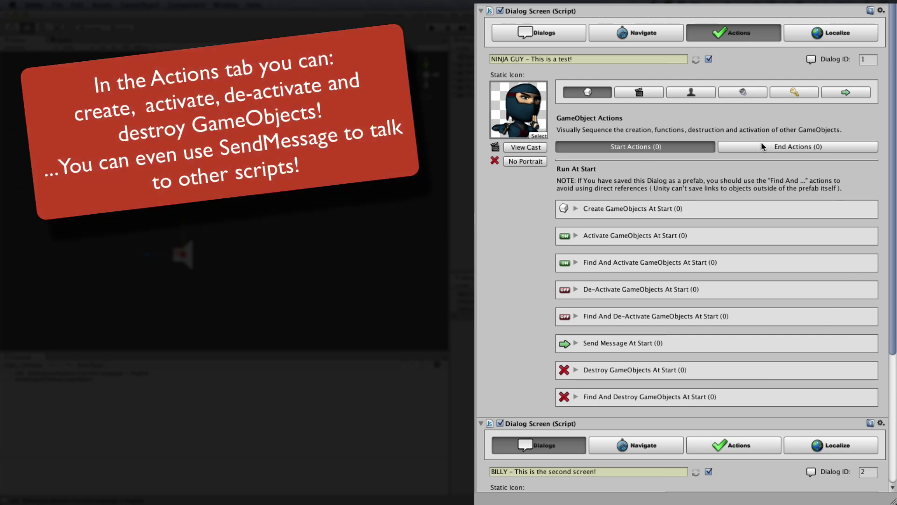
click(763, 146)
click(686, 146)
click(752, 146)
click(686, 147)
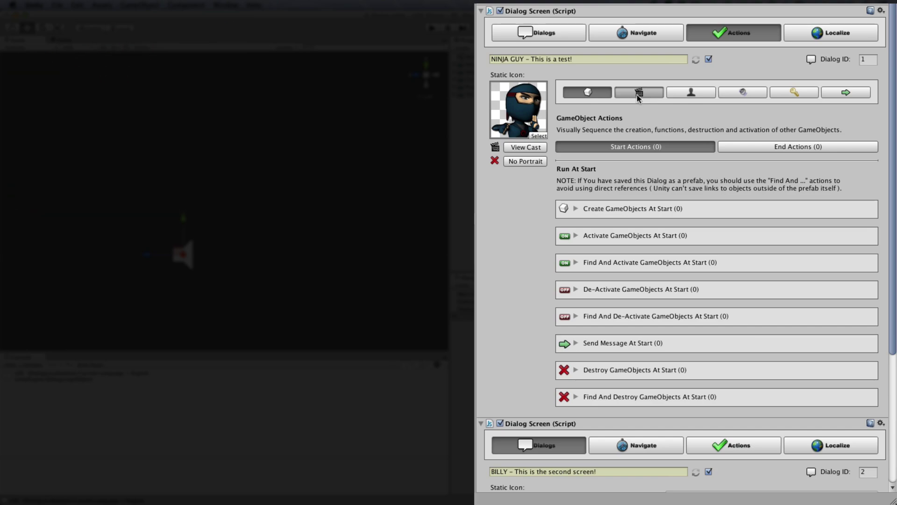
- Set Billy as layer 2's actor image, keep music at None, and review PlayerPrefs and uSequencer actions
click(637, 93)
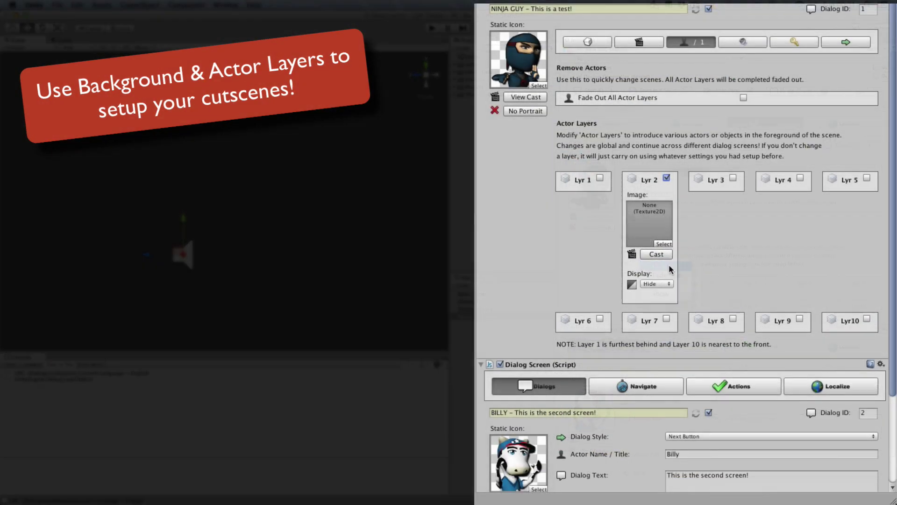
scroll(669, 264, down, 4)
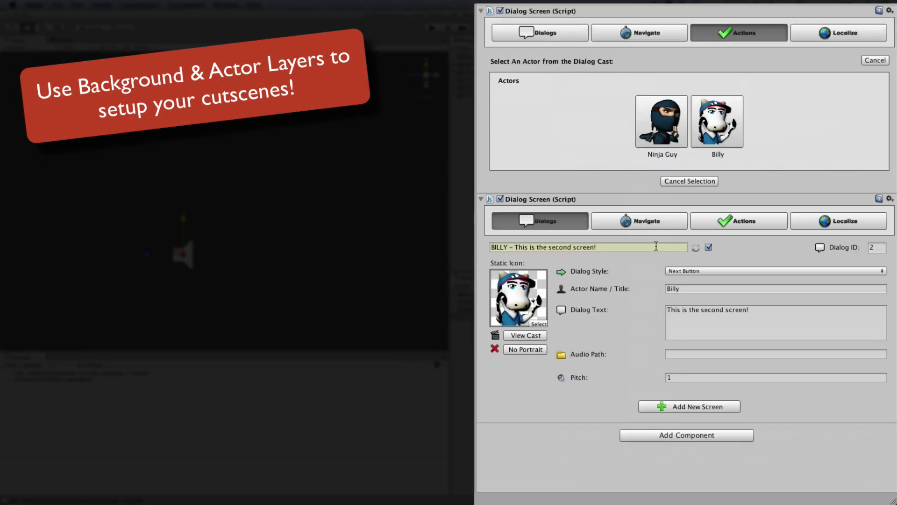
click(711, 125)
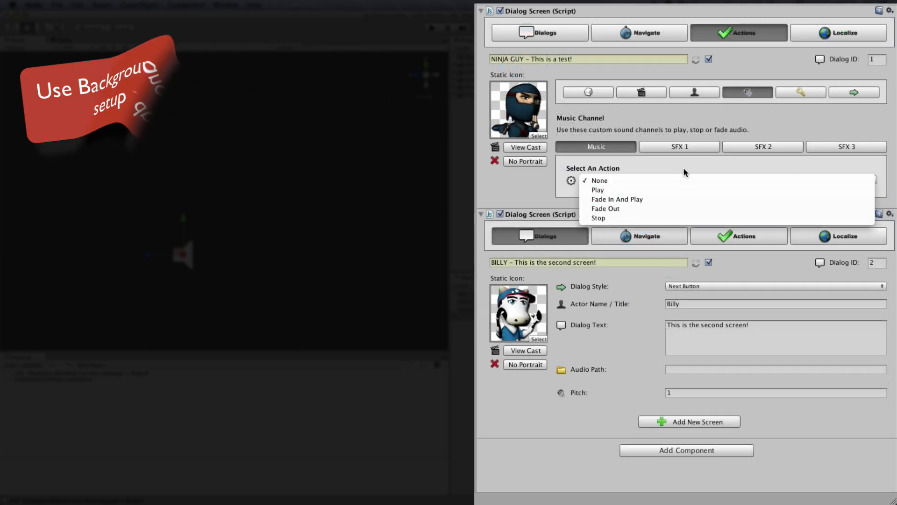
click(685, 166)
click(794, 93)
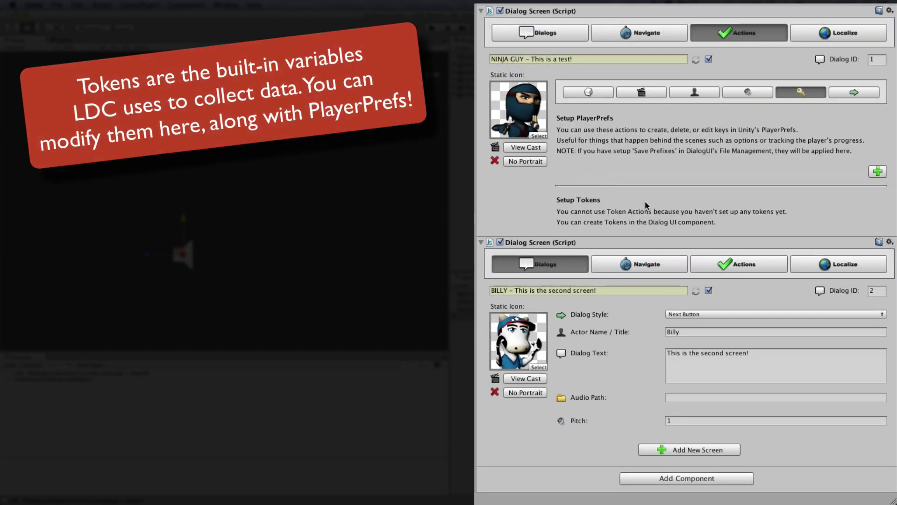
click(858, 96)
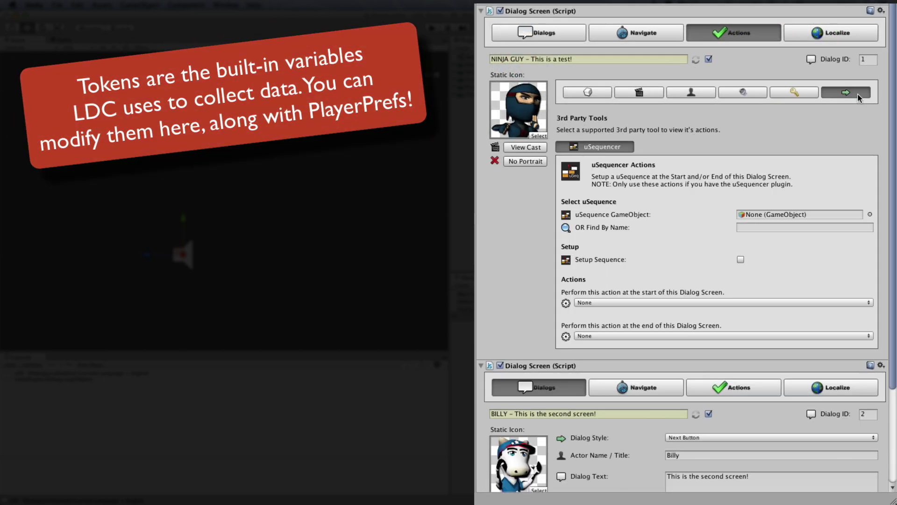
click(590, 92)
- Translate All screens in the Localize settings and confirm Localize All languages
click(813, 37)
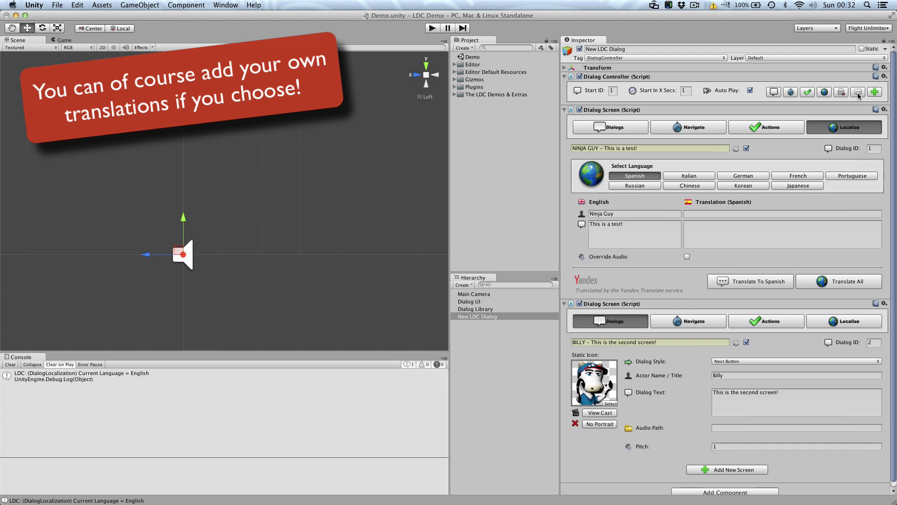
click(858, 93)
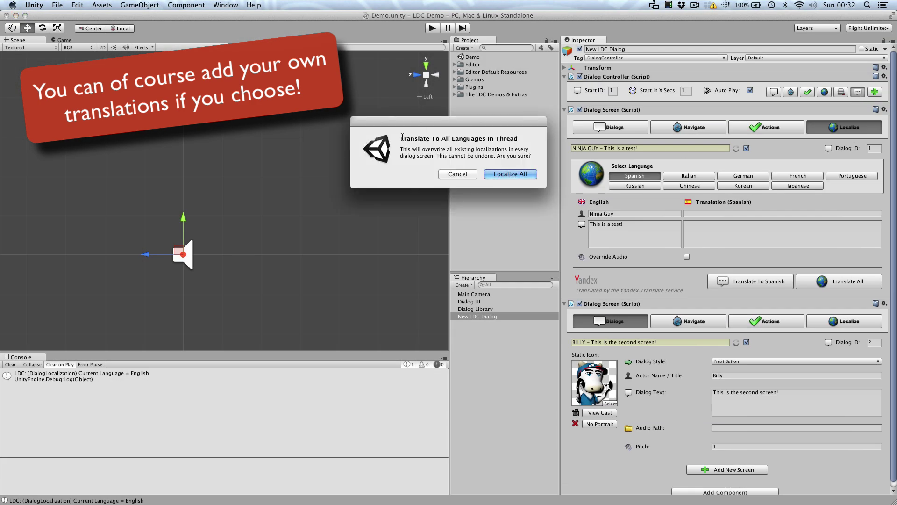
click(499, 177)
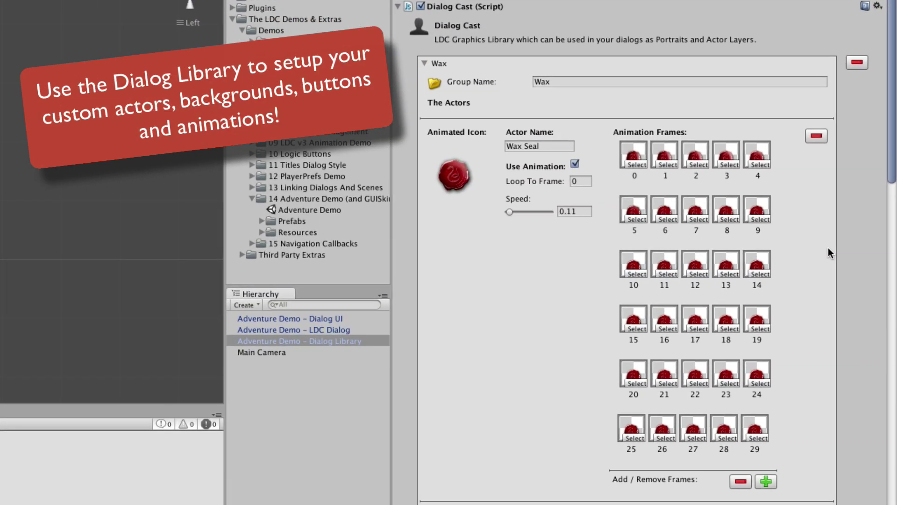
- Scroll through the Dialog Library's cast and button groups, then open the Dialog Style list
scroll(828, 248, down, 15)
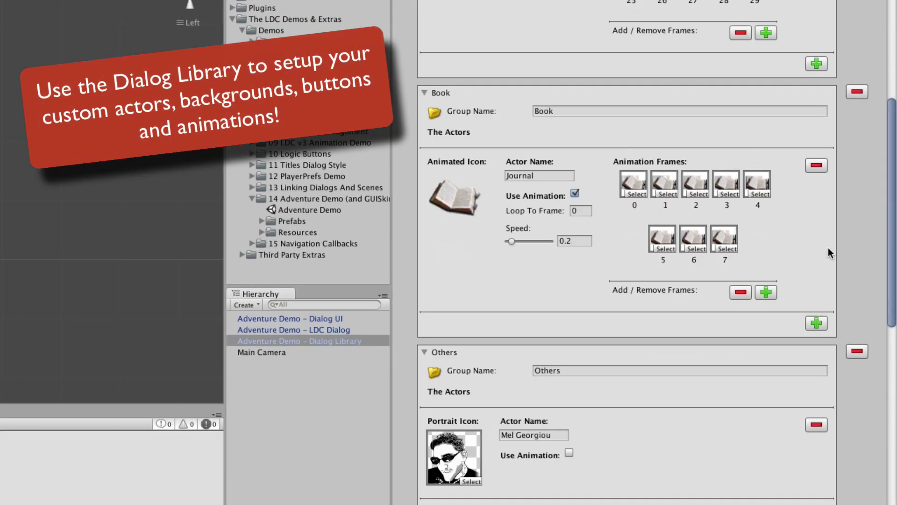
scroll(828, 248, down, 15)
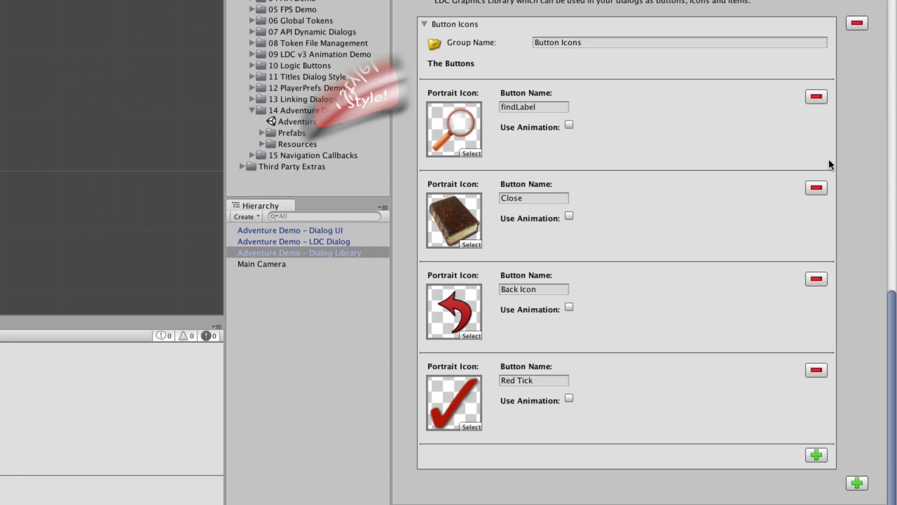
click(734, 192)
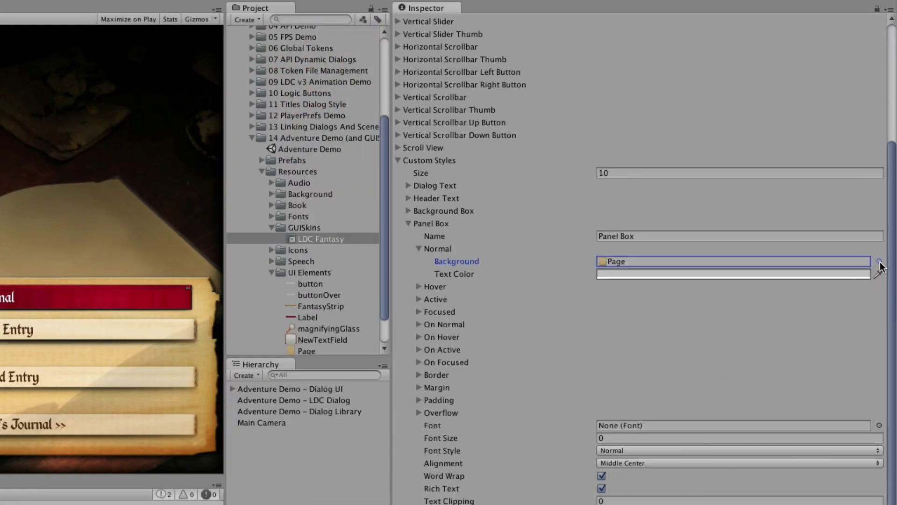
- Try PopupBackground and TitleTestBG as the Panel Box background, then revert to Page
click(879, 261)
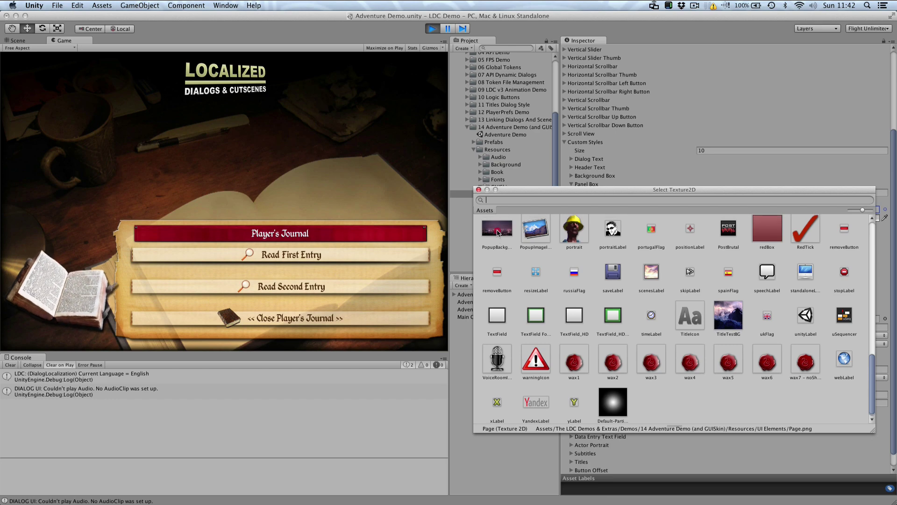
click(497, 229)
click(728, 314)
scroll(762, 328, up, 3)
scroll(761, 327, up, 2)
click(735, 303)
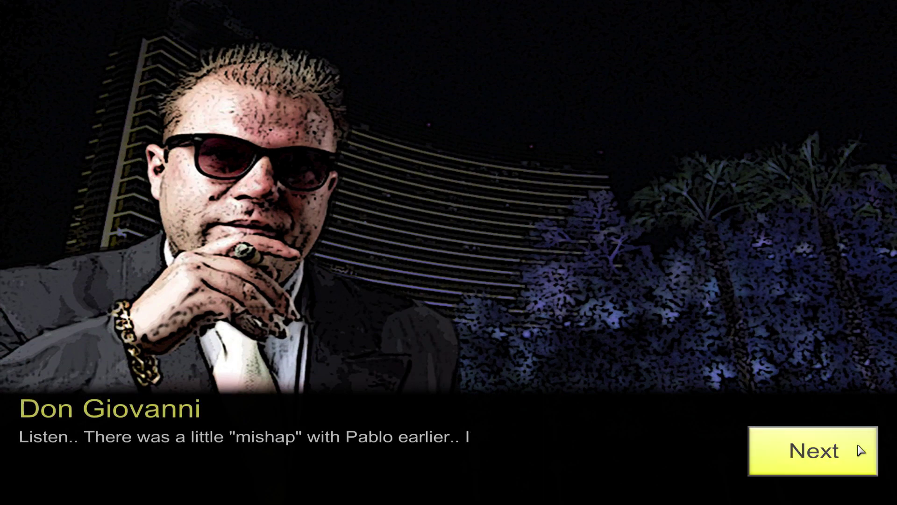
- Advance the dialog line and set Dialog On GUI scaling mode to Over Scale, anchor Bottom
click(857, 444)
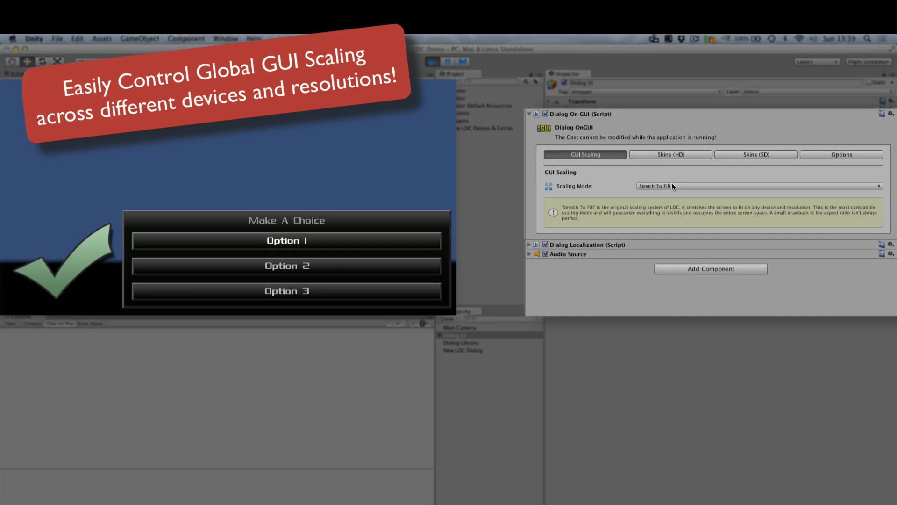
click(672, 182)
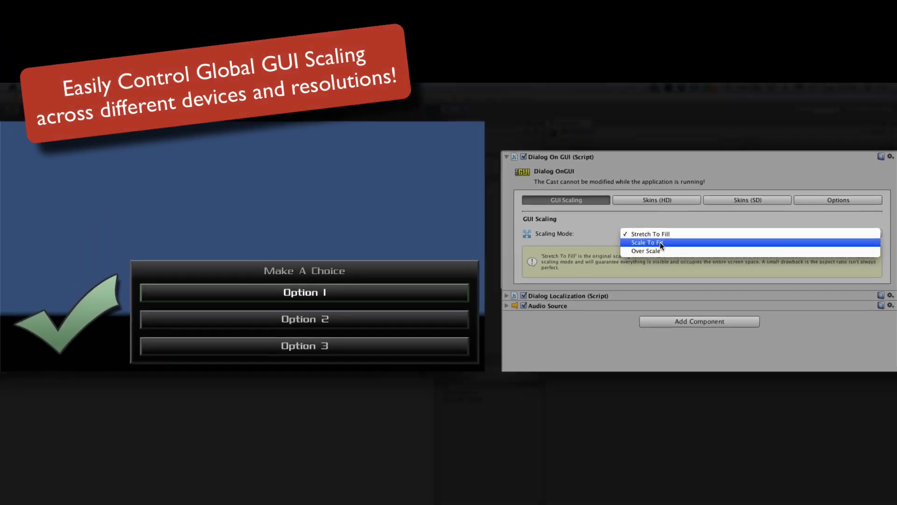
click(659, 244)
click(645, 255)
click(644, 256)
click(644, 254)
click(645, 256)
click(665, 244)
click(665, 235)
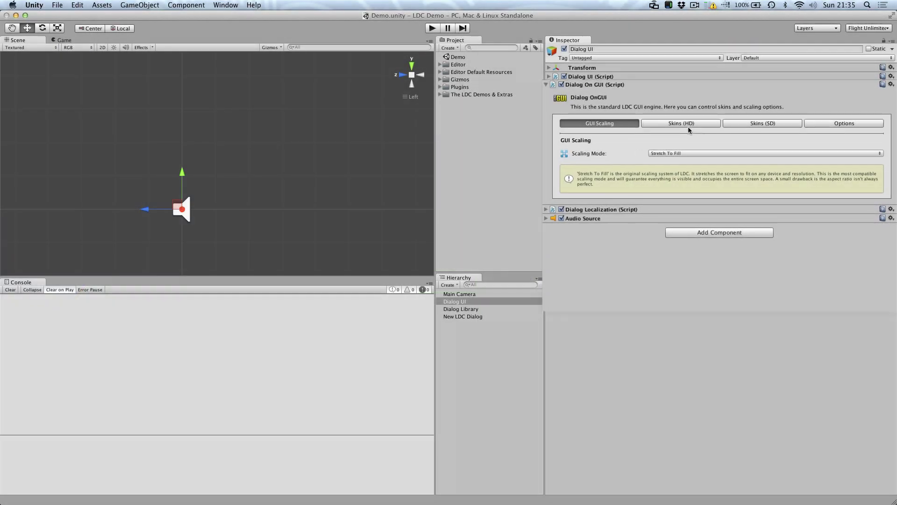
- Review the HD skin paths, SD skin paths and HD build options, then return to GUI Scaling
click(687, 125)
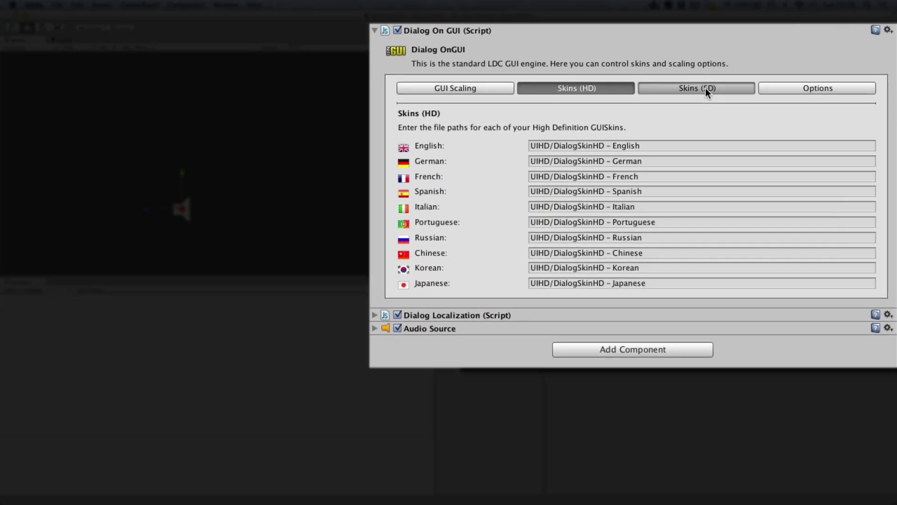
click(707, 90)
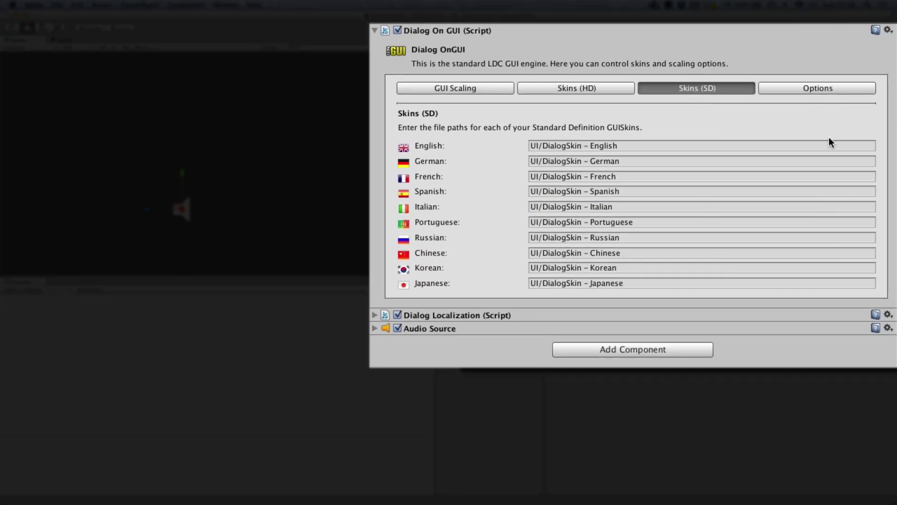
click(825, 90)
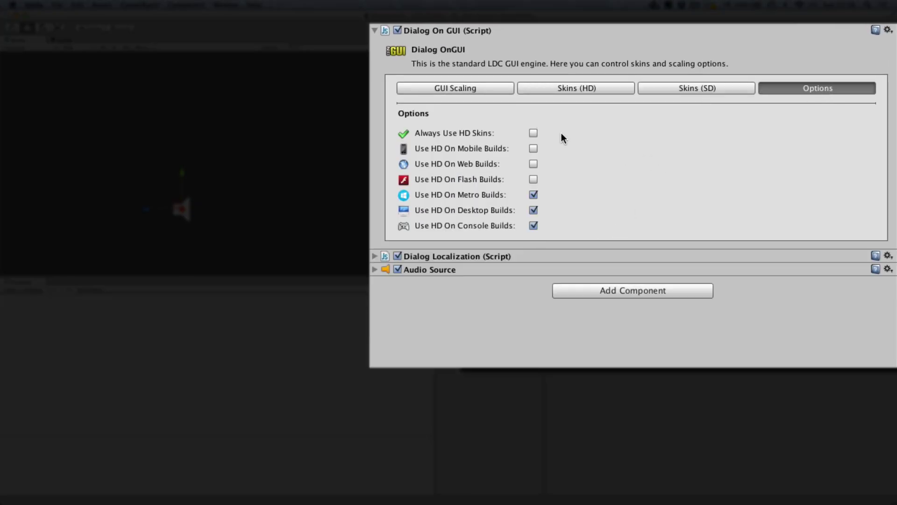
click(476, 91)
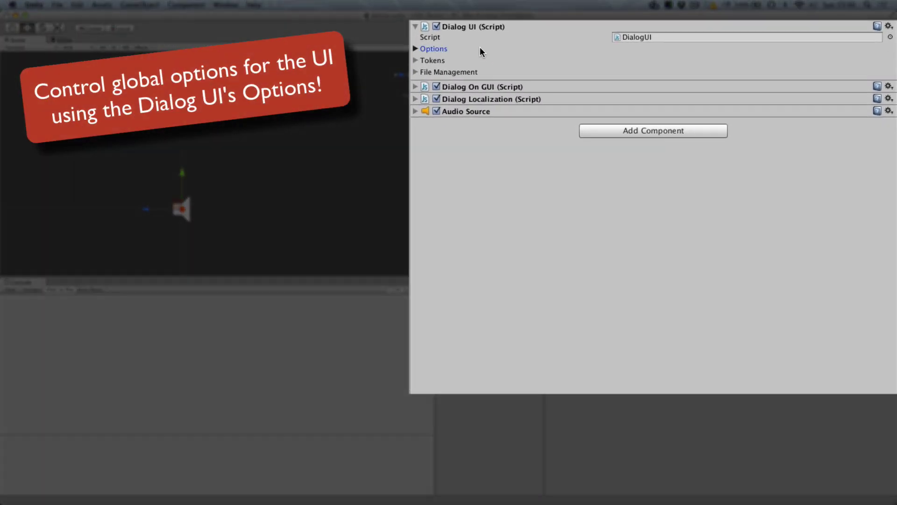
- Expand the Dialog UI options and briefly reveal the select and focus-next keycode lists
click(562, 78)
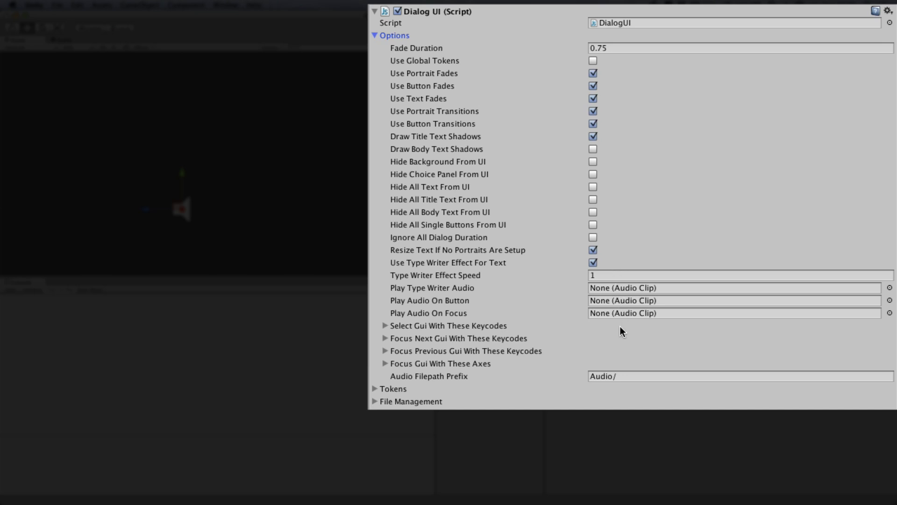
click(431, 326)
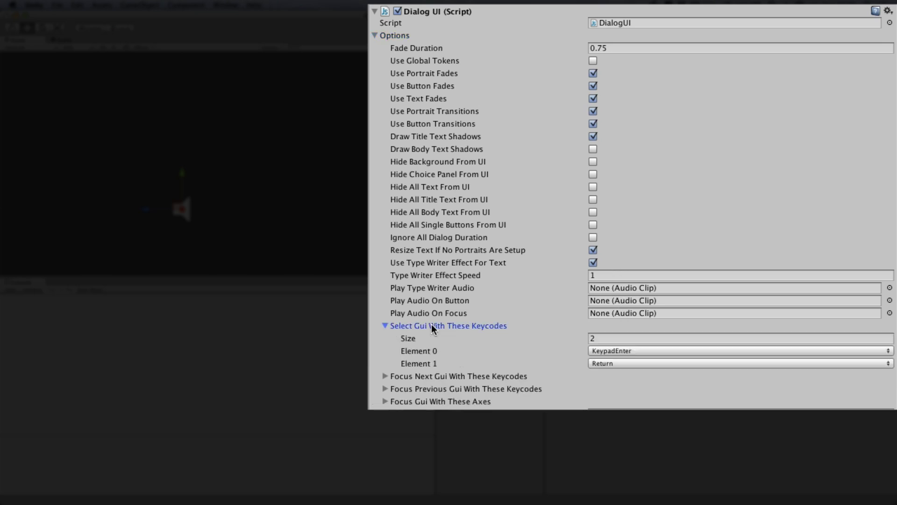
click(431, 326)
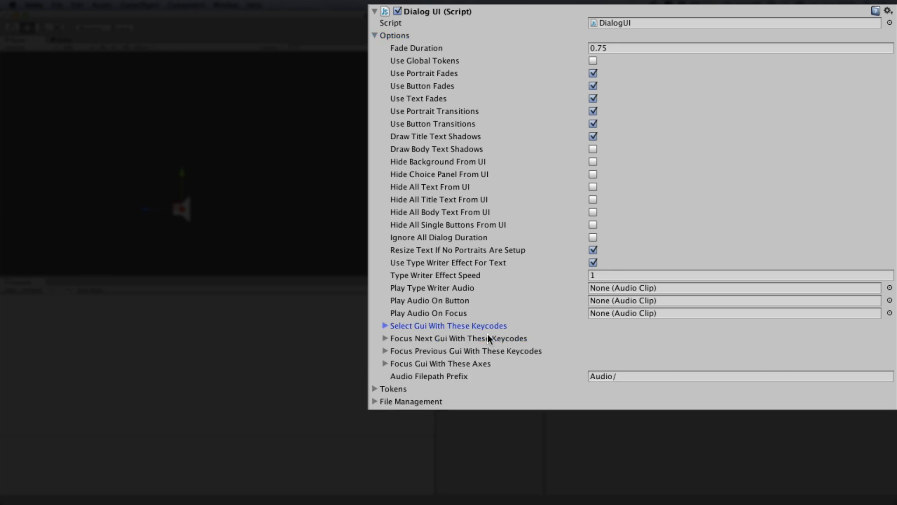
click(494, 337)
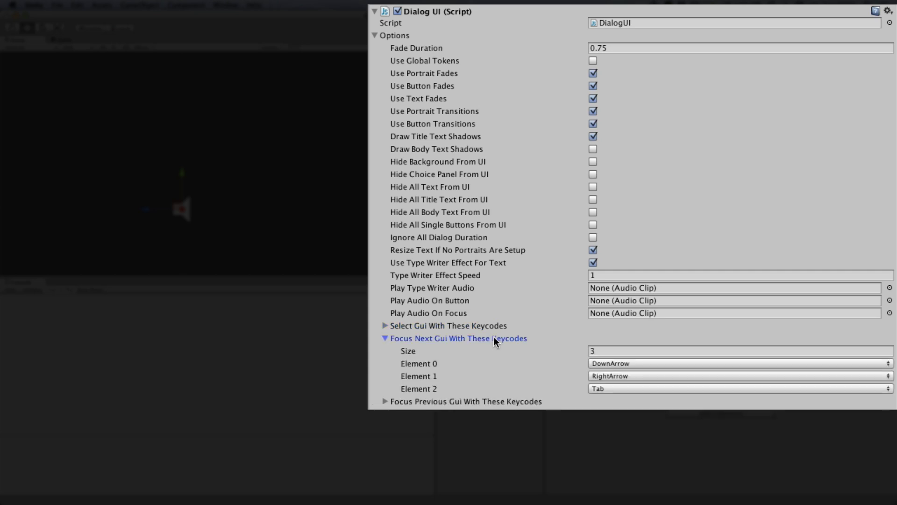
click(493, 337)
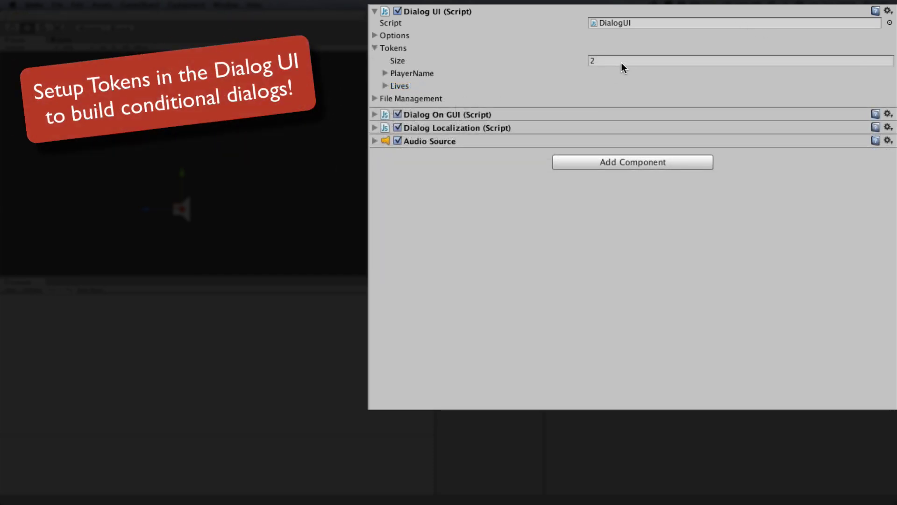
- Raise the Dialog UI token count to 3 and name the new token Strength
click(622, 63)
key(Return)
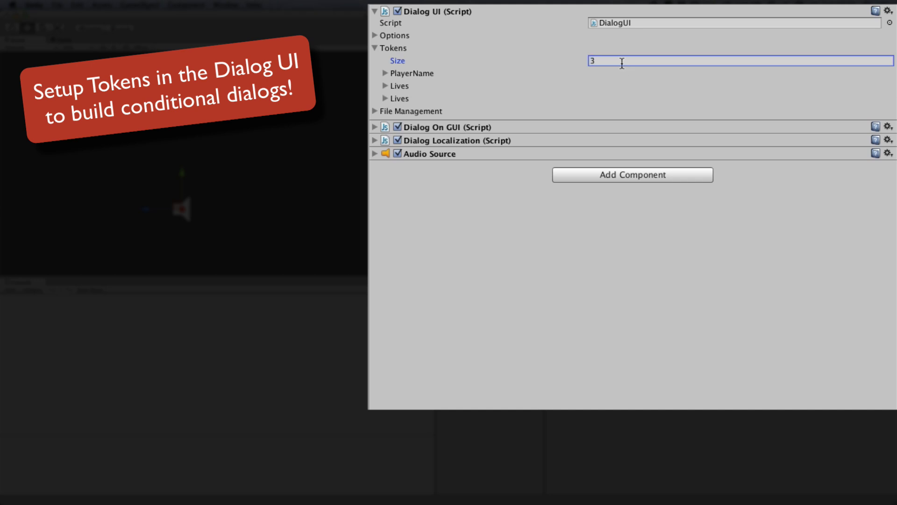
click(498, 99)
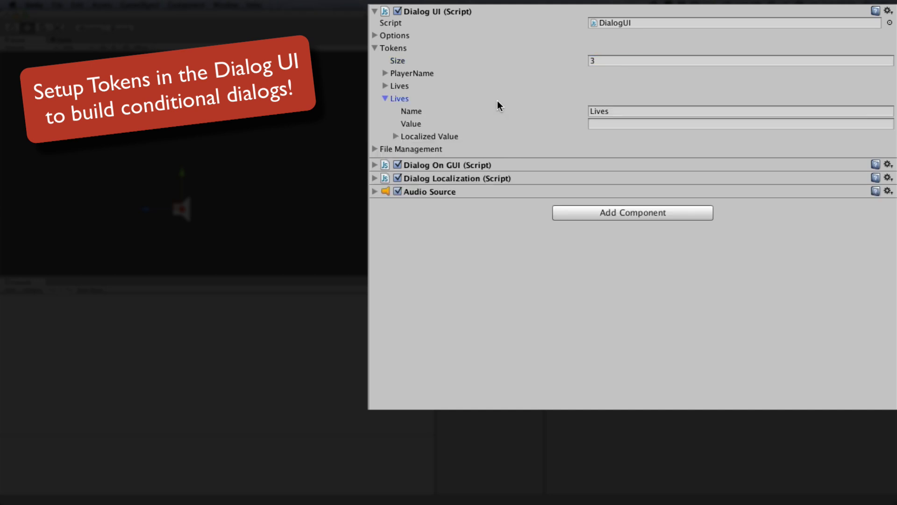
click(656, 109)
text(Strength)
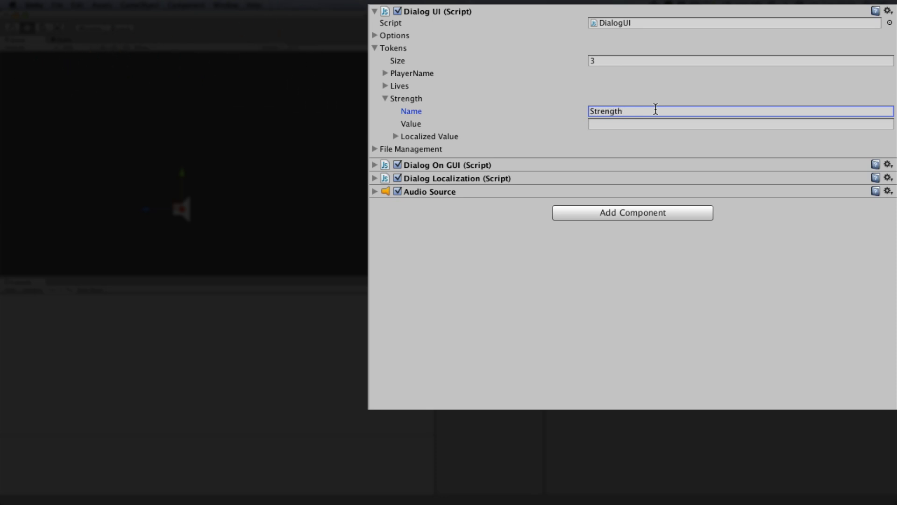
key(shift+Tab)
key(Left)
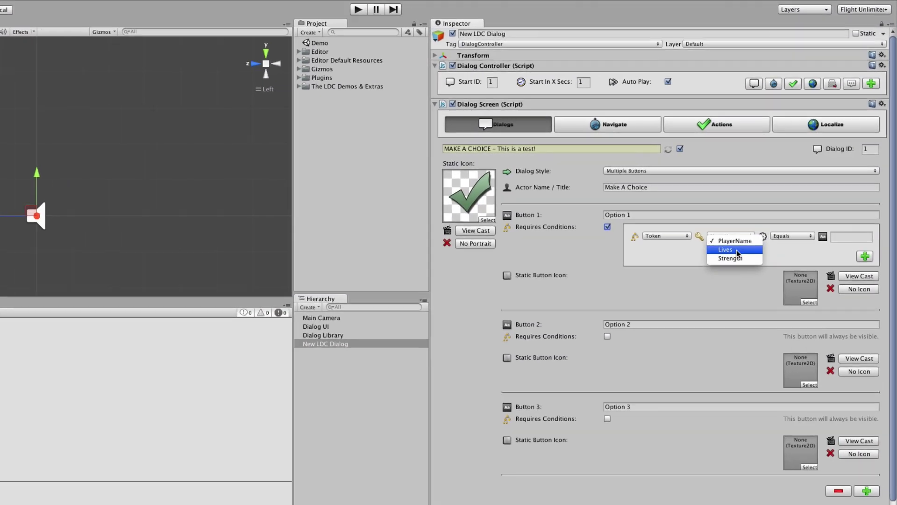
- Give Button 1 a first condition: Lives Greater Than 5
click(737, 251)
click(793, 236)
click(802, 253)
click(851, 237)
text(5)
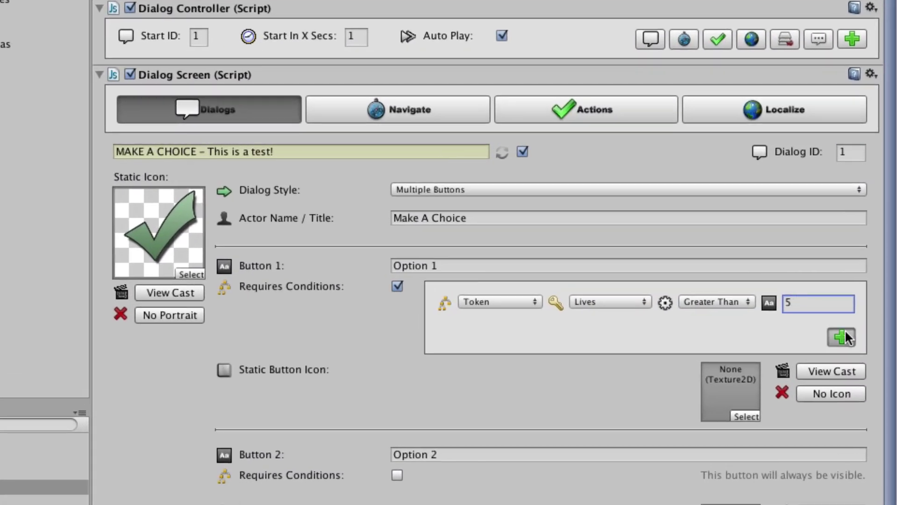
- Add a second Button 1 condition testing Strength Less Than 10
click(865, 256)
click(536, 334)
click(614, 332)
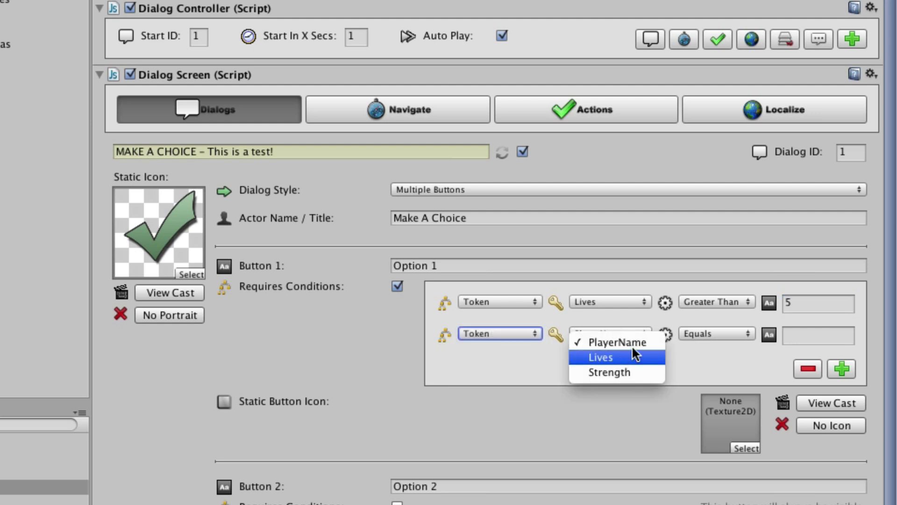
click(609, 372)
click(705, 333)
click(722, 385)
click(807, 335)
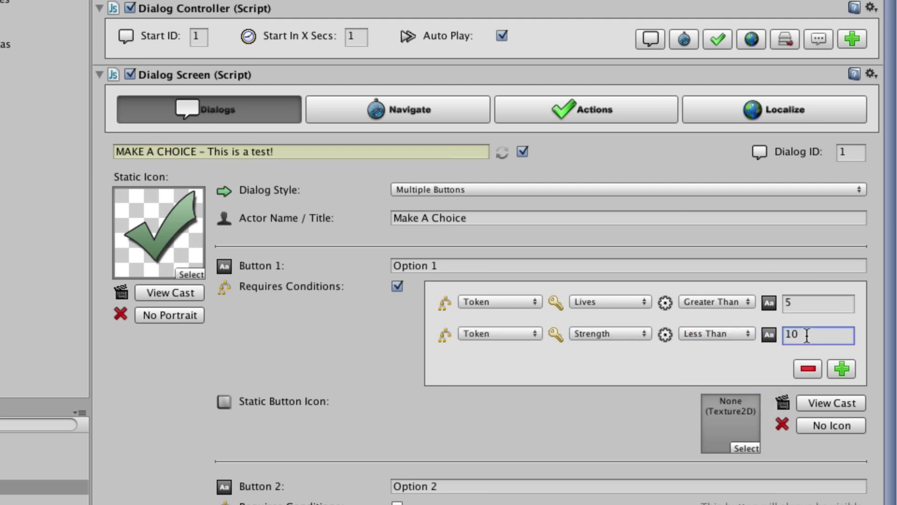
- Add a third Button 1 condition sourced from a Pref String
click(841, 368)
click(504, 365)
click(516, 382)
click(620, 366)
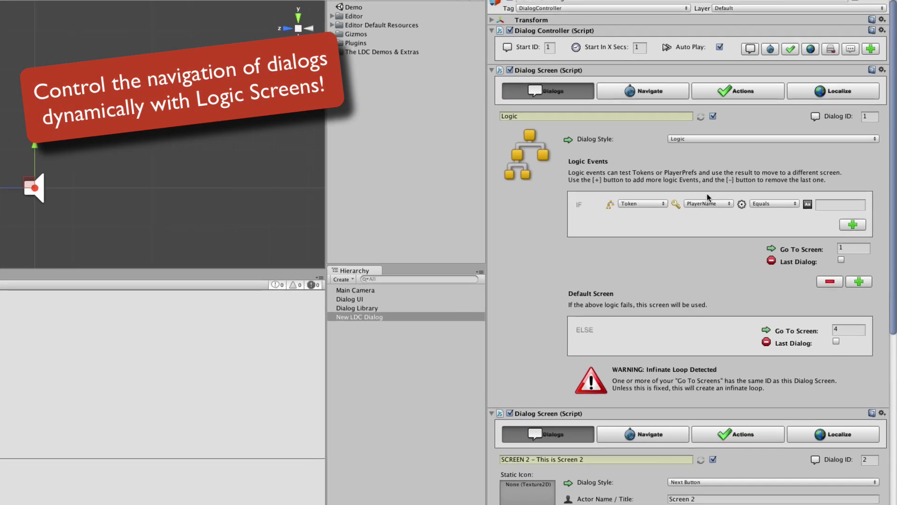
- Set the Logic screen's IF to test Strength equals 1 and go to screen 2
click(707, 204)
click(705, 220)
click(848, 206)
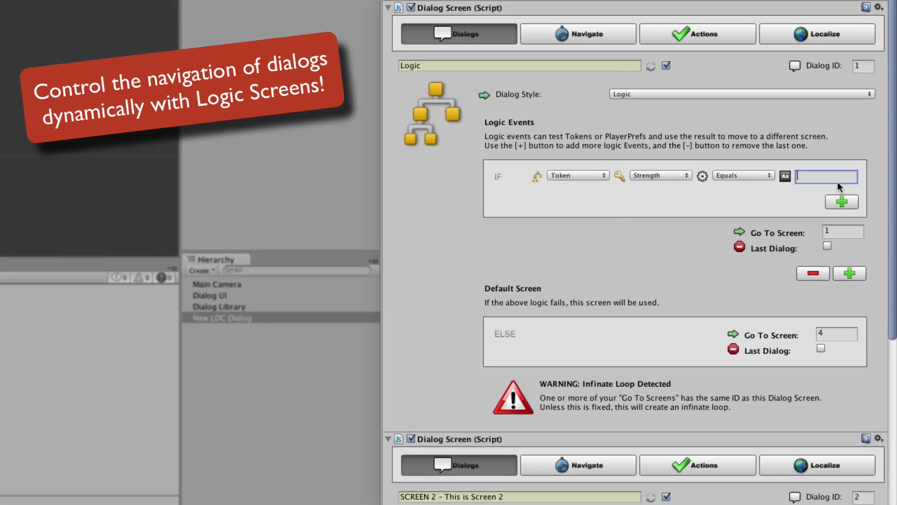
text(1)
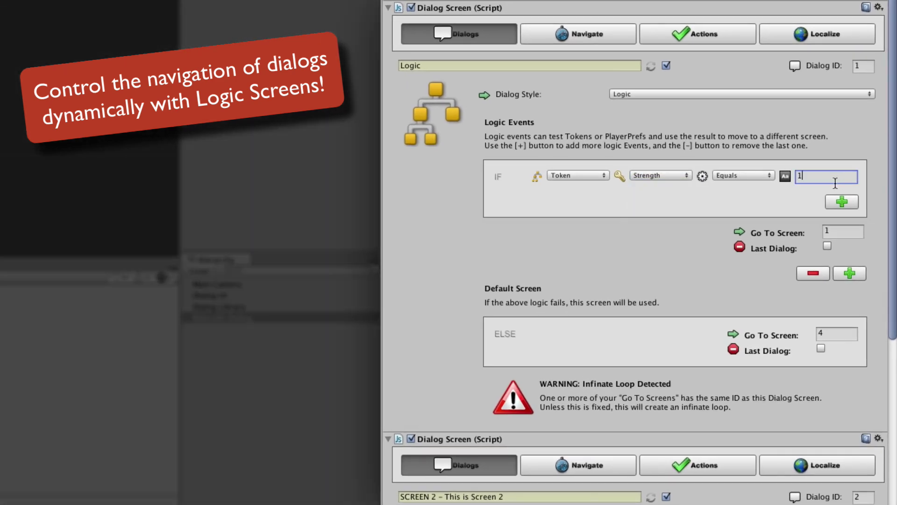
click(836, 231)
text(2)
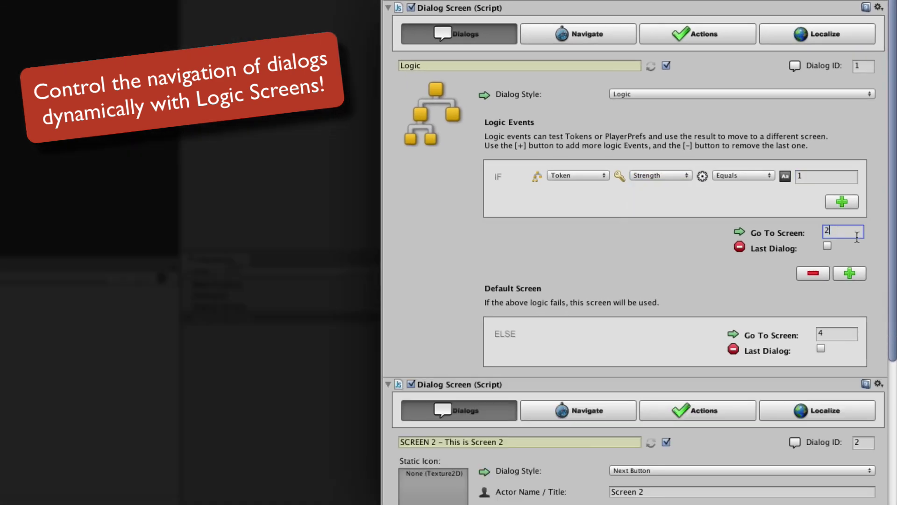
- Add an ELSE IF for Strength equals 2 that goes to screen 3
click(849, 273)
click(659, 282)
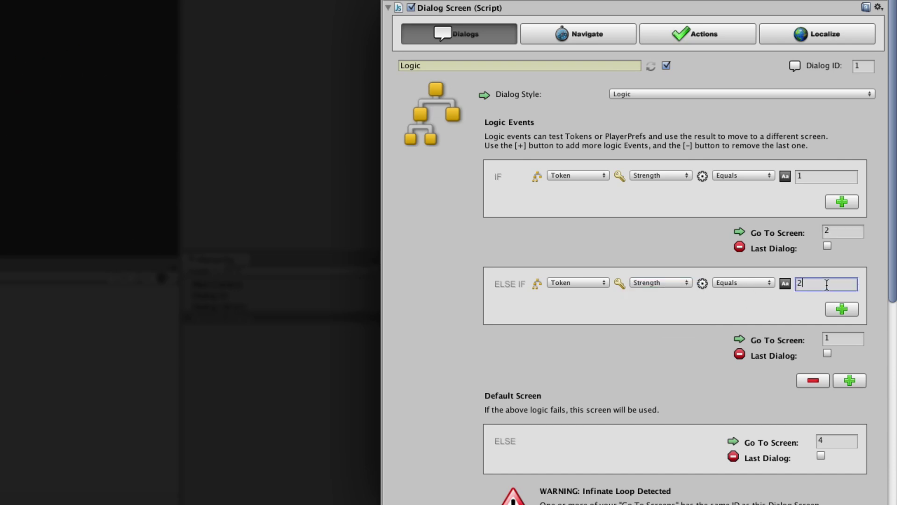
text(3)
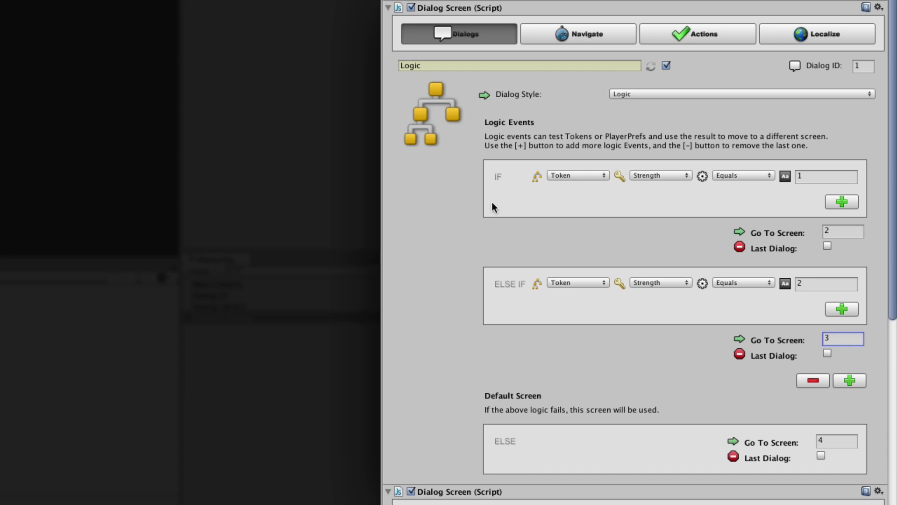
- Scroll DOCUMENTATION.pdf from page 30 through LDC API – Advanced to Step 2 – Introduction
scroll(484, 154, down, 8)
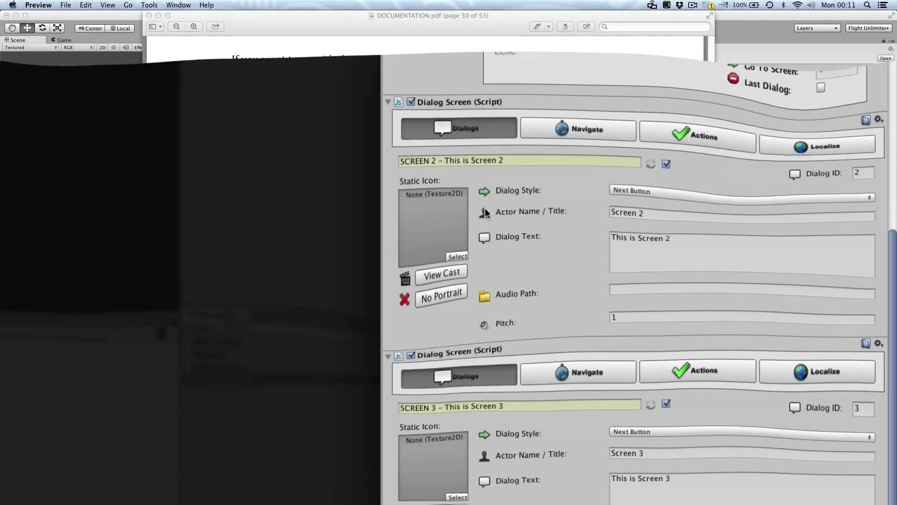
scroll(560, 226, down, 10)
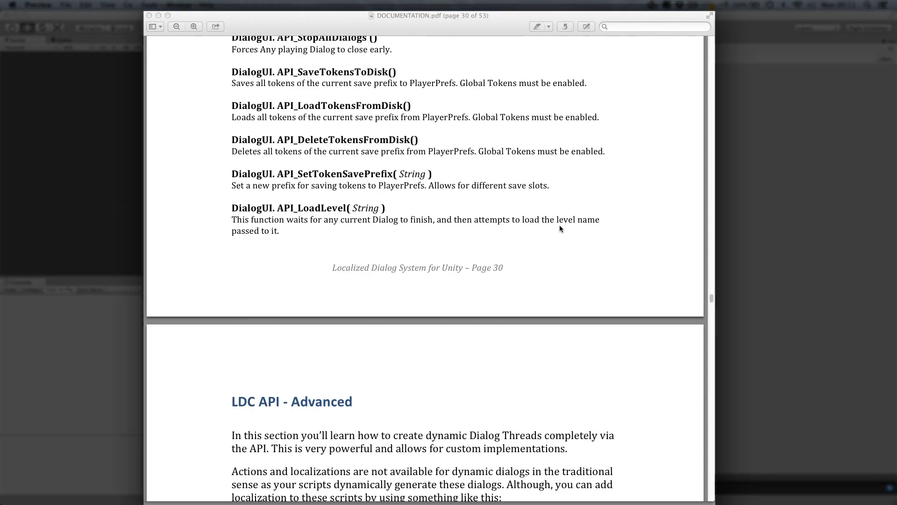
scroll(559, 225, down, 6)
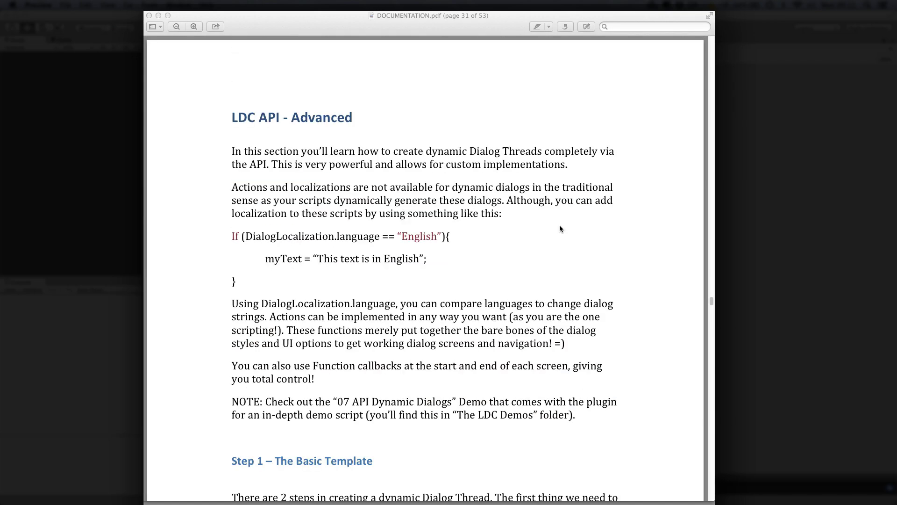
scroll(560, 226, down, 6)
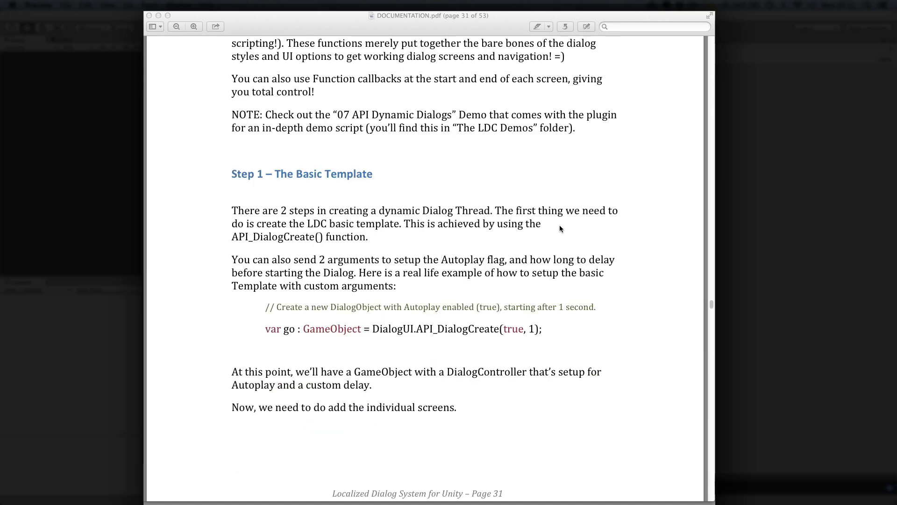
scroll(559, 225, down, 6)
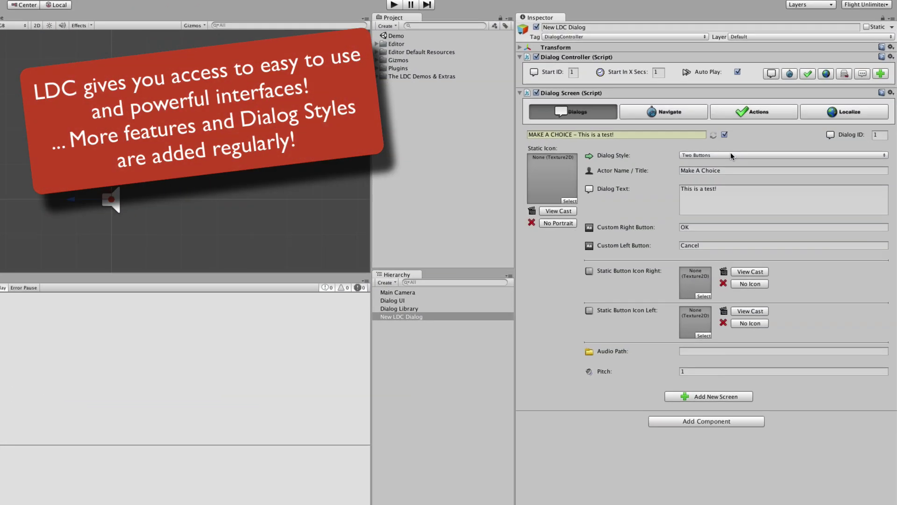
- Cycle the screen through Multiple Buttons, Data Entry, Password, Logic and Title styles, ending on Popup
click(730, 152)
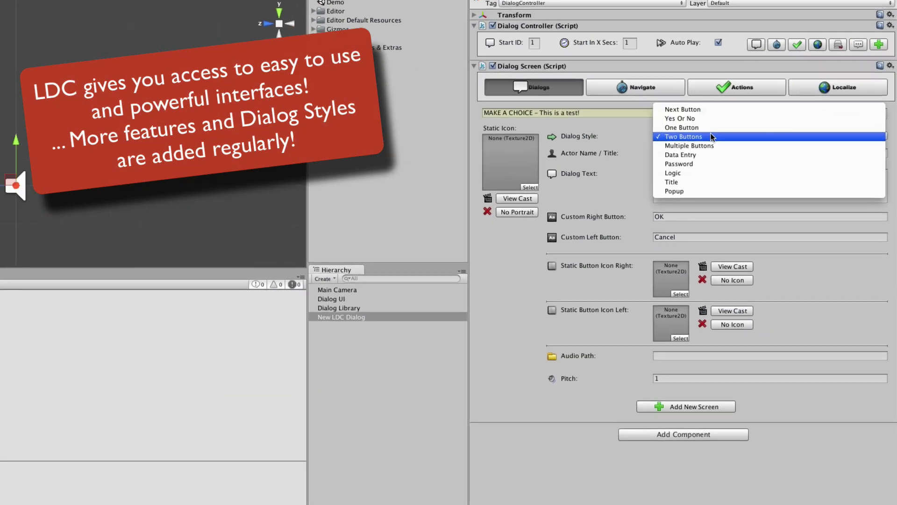
click(696, 144)
click(723, 134)
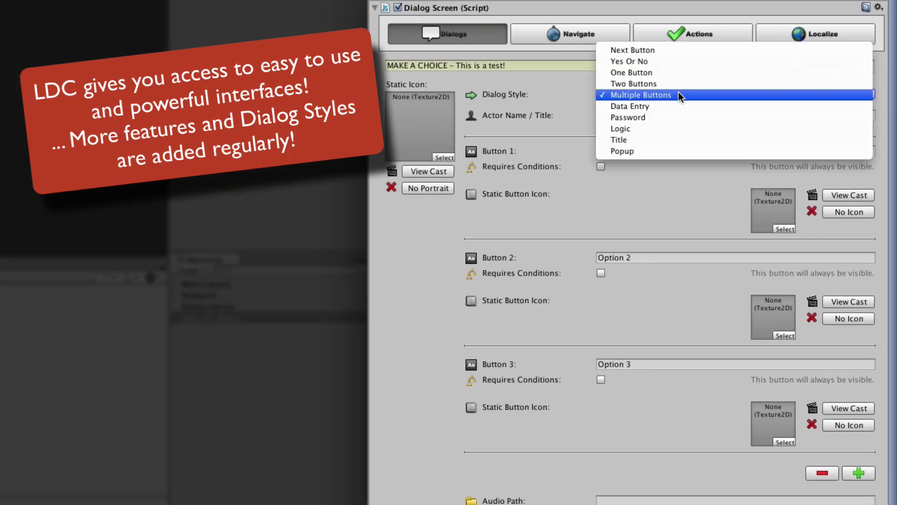
click(678, 107)
click(679, 94)
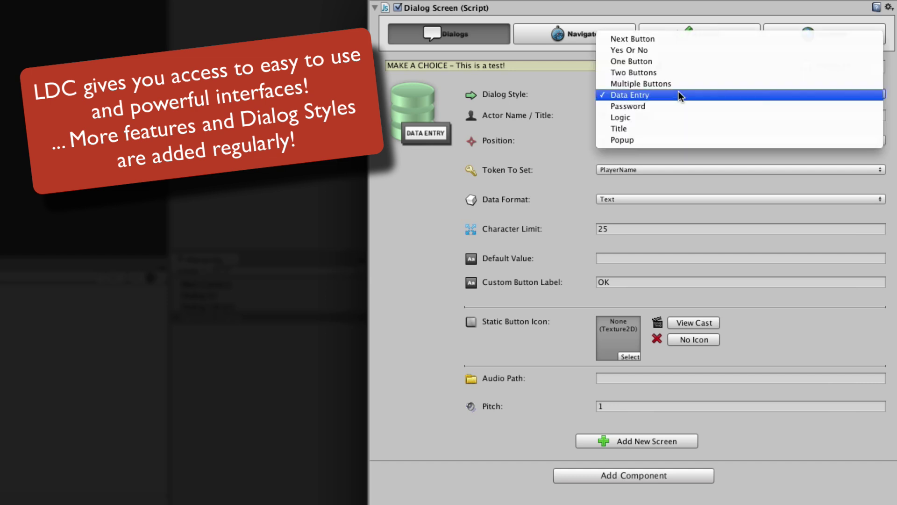
click(677, 106)
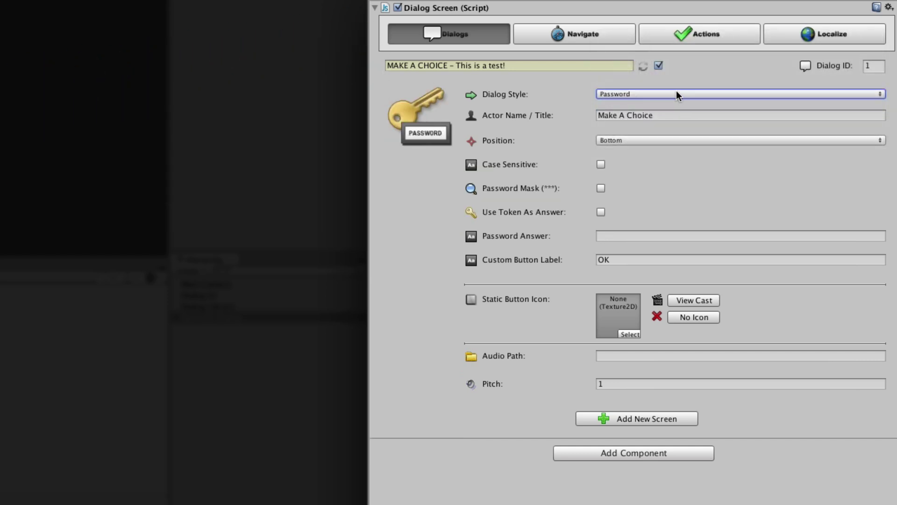
click(677, 92)
click(677, 104)
click(693, 92)
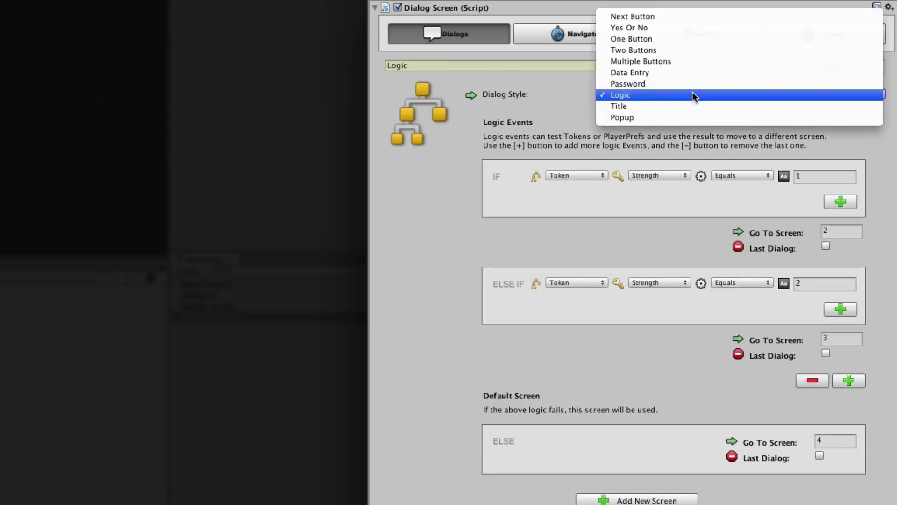
click(695, 104)
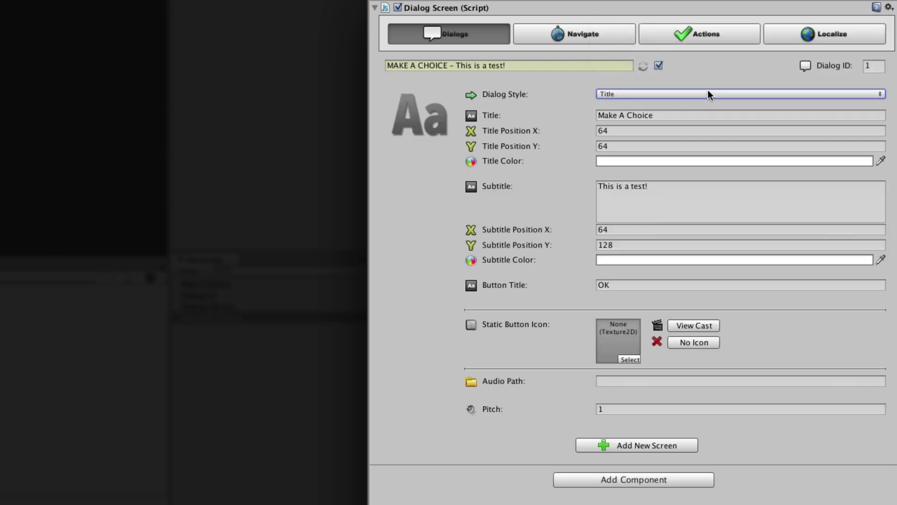
click(708, 94)
click(710, 104)
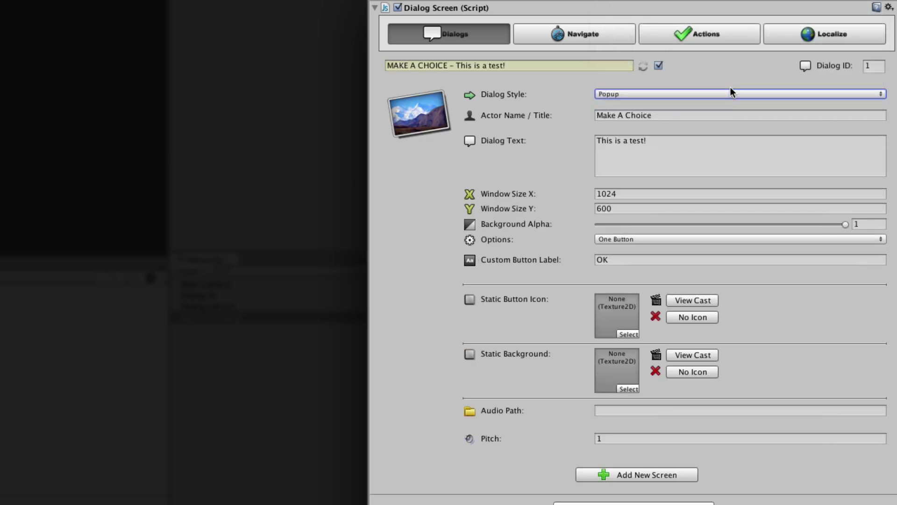